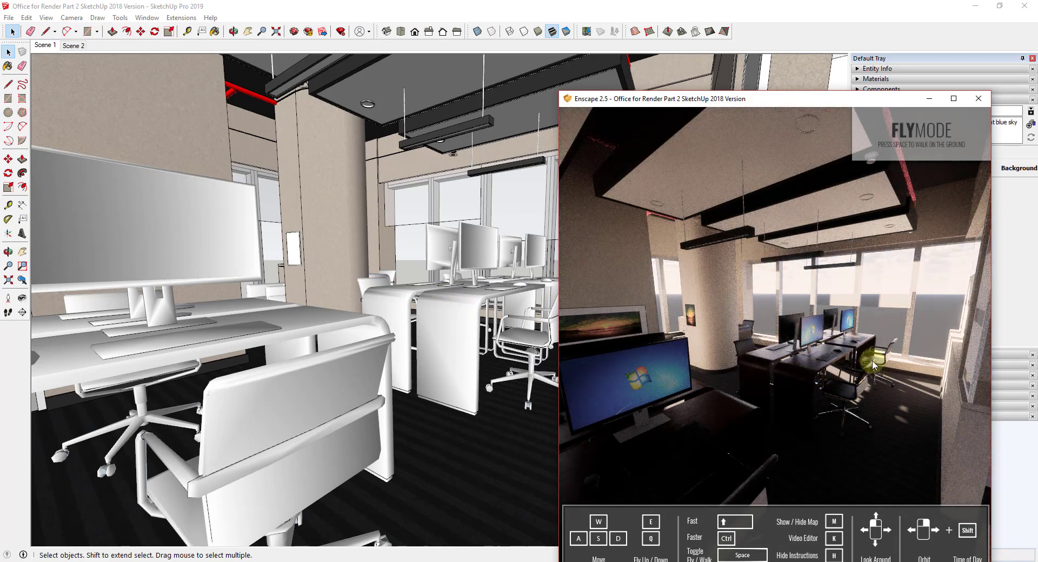
- Maximize the render window and fly around the office to examine the lighting and the view through the windows
{"action": "left_click_drag", "start_coordinate": [818, 308], "coordinate": [814, 310]}
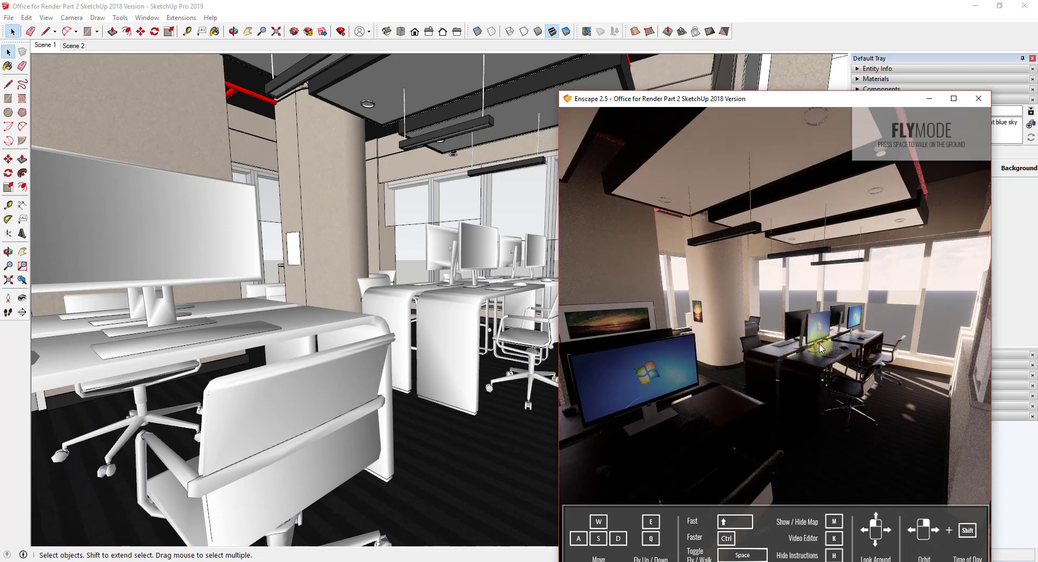
{"action": "double_click", "coordinate": [790, 98]}
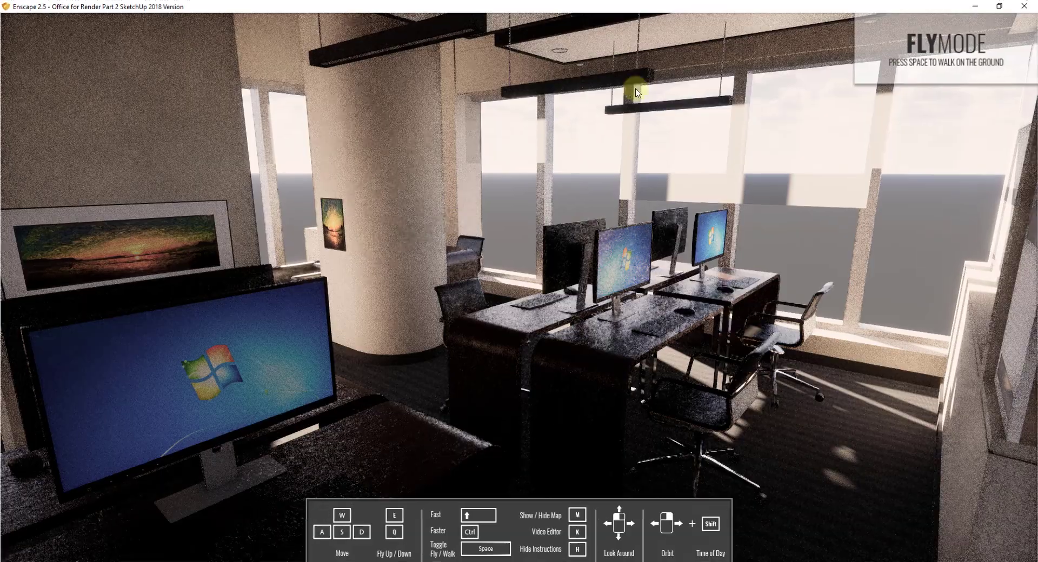
{"action": "left_click_drag", "start_coordinate": [499, 286], "coordinate": [532, 293]}
{"action": "key", "text": "e"}
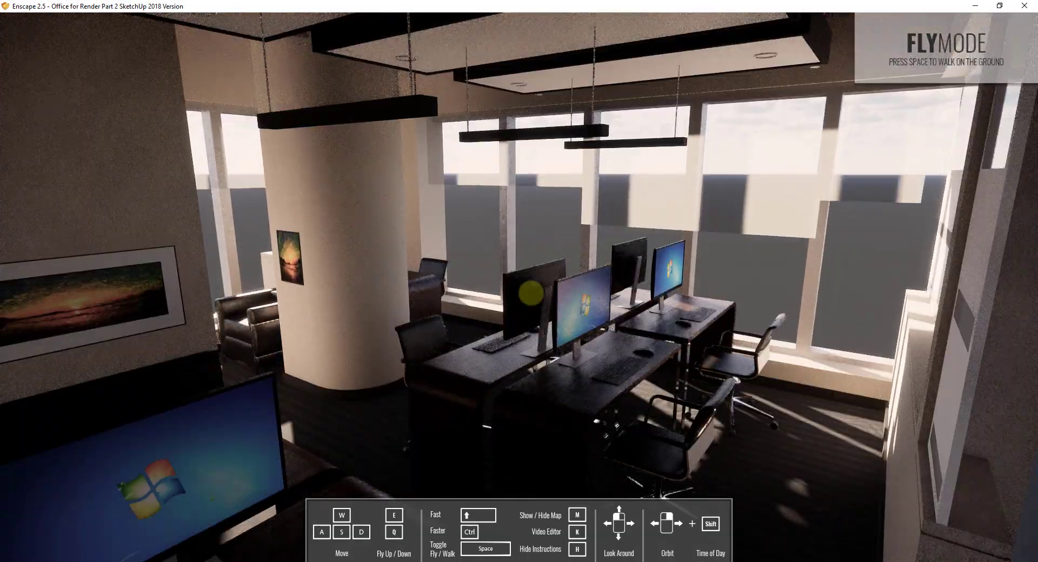
{"action": "key", "text": "q"}
{"action": "key", "text": "a"}
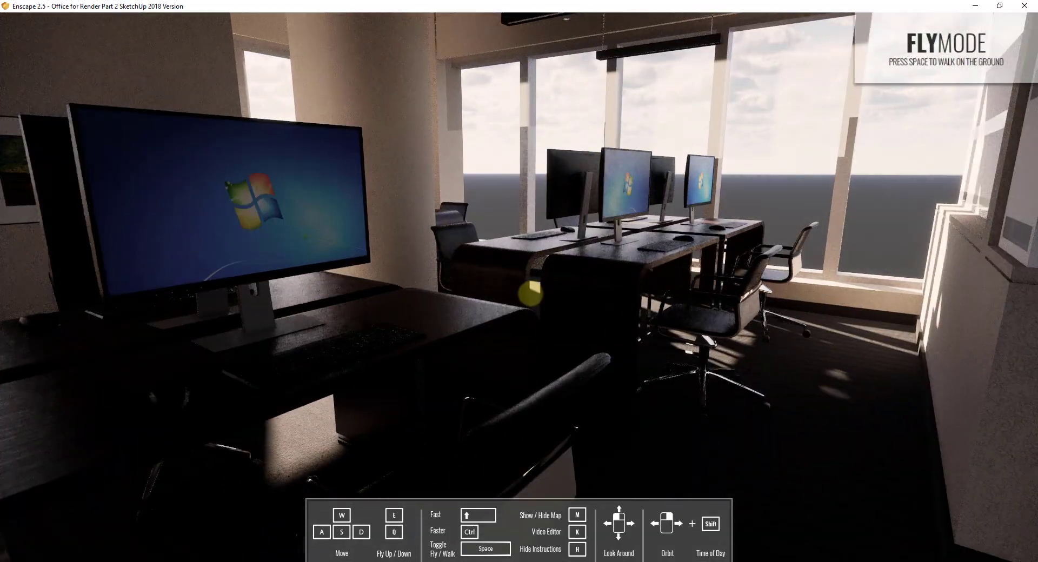
{"action": "right_click_drag", "start_coordinate": [598, 269], "coordinate": [612, 269], "text": "shift"}
{"action": "left_click_drag", "start_coordinate": [545, 273], "coordinate": [626, 222]}
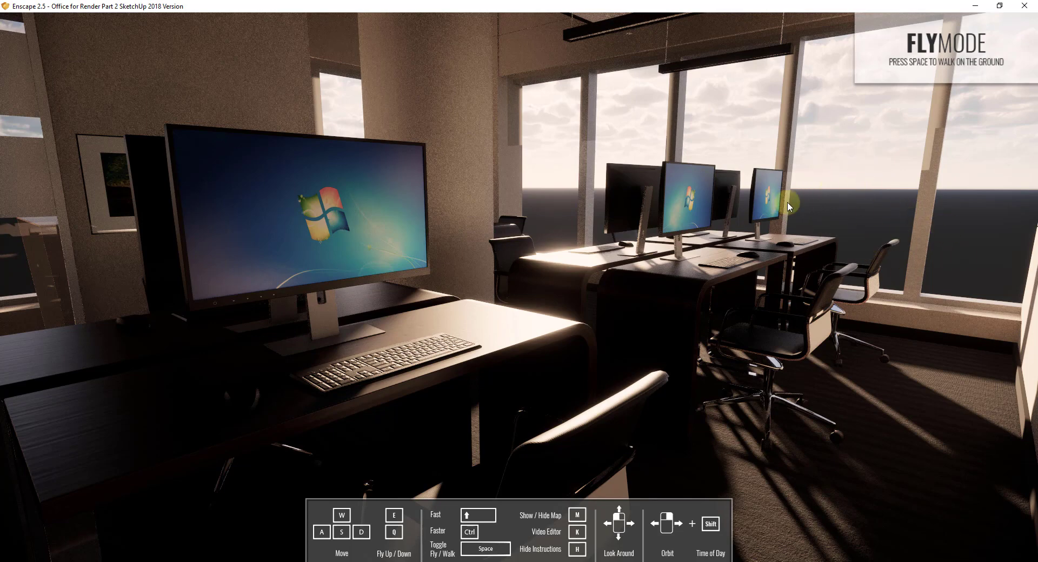
{"action": "left_click_drag", "start_coordinate": [862, 281], "coordinate": [845, 271]}
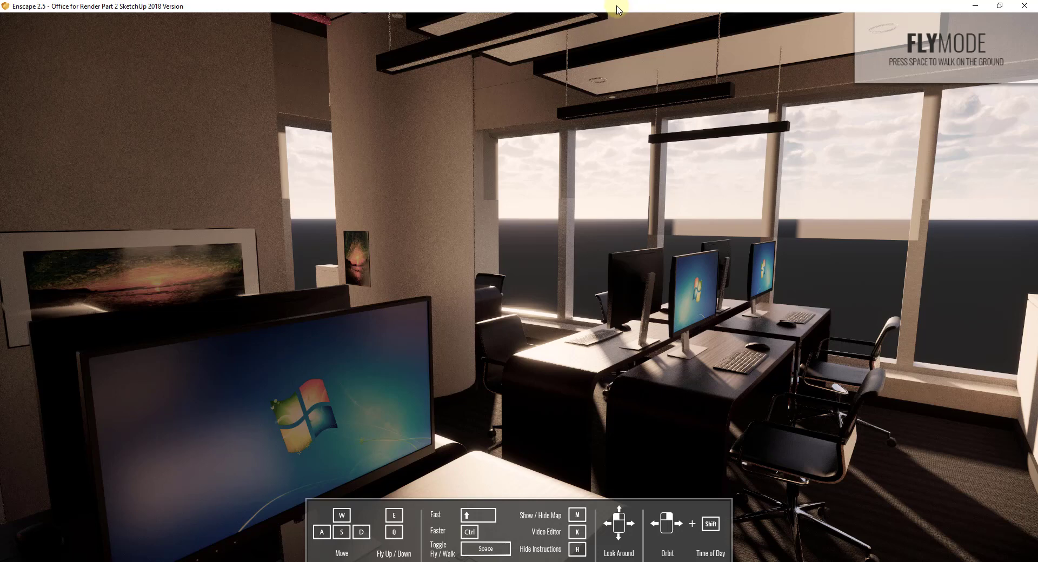
- Open the Enscape settings and arrange them beside a restored, widened render window
{"action": "mouse_move", "coordinate": [776, 6]}
{"action": "left_mouse_down"}
{"action": "mouse_move", "coordinate": [830, 115]}
{"action": "mouse_move", "coordinate": [778, 58]}
{"action": "left_mouse_up"}
{"action": "left_click", "coordinate": [593, 10]}
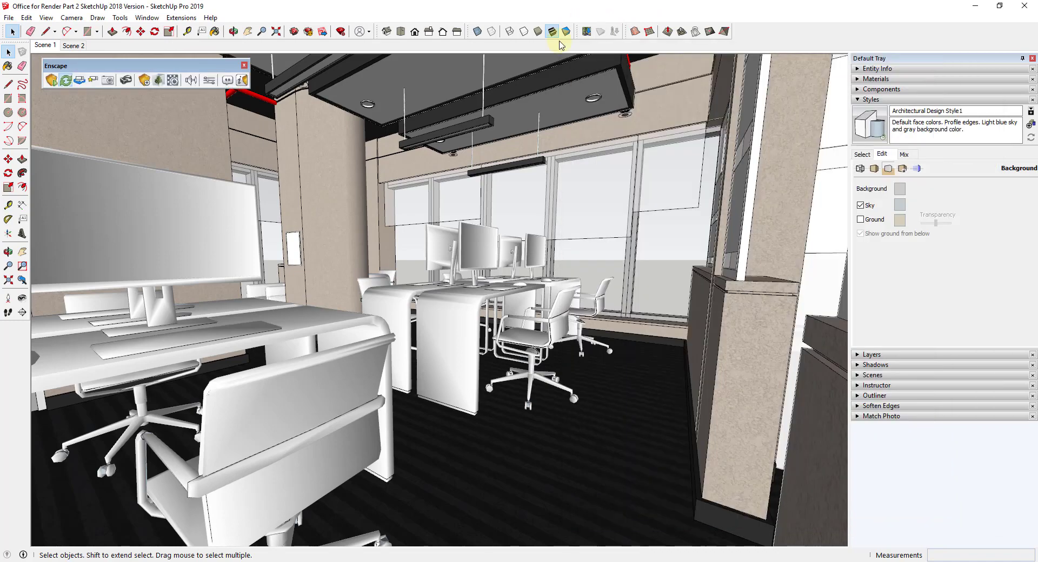
{"action": "left_click", "coordinate": [210, 81]}
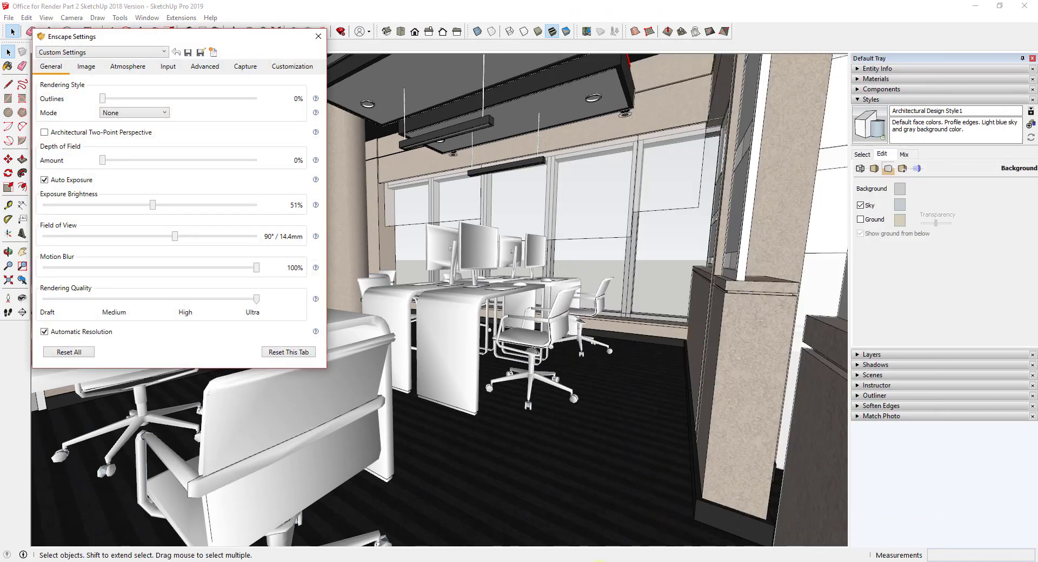
{"action": "left_click", "coordinate": [625, 519]}
{"action": "left_click_drag", "start_coordinate": [727, 61], "coordinate": [703, 53]}
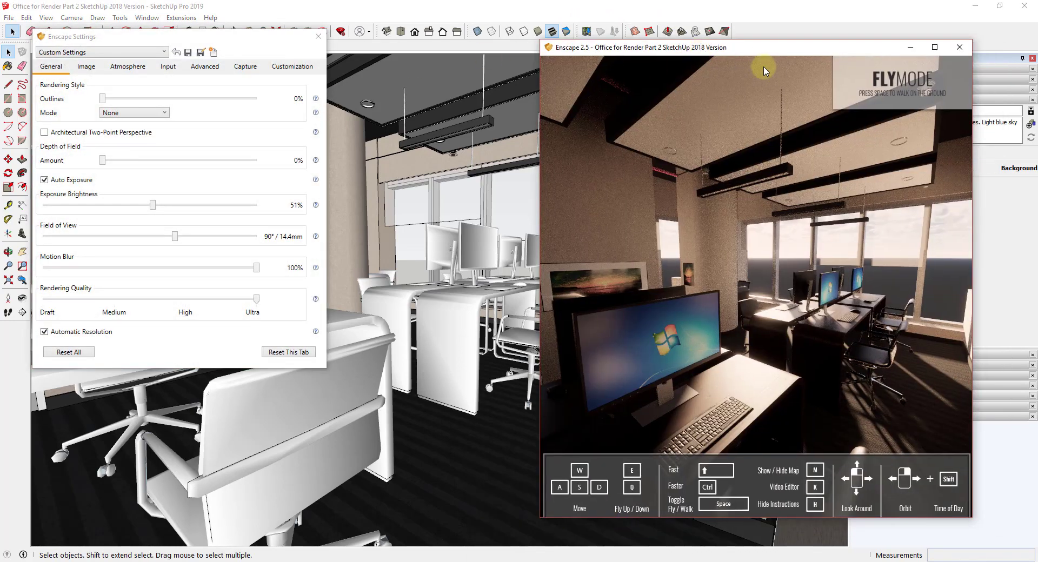
{"action": "left_click", "coordinate": [168, 42]}
{"action": "left_click_drag", "start_coordinate": [192, 40], "coordinate": [209, 44]}
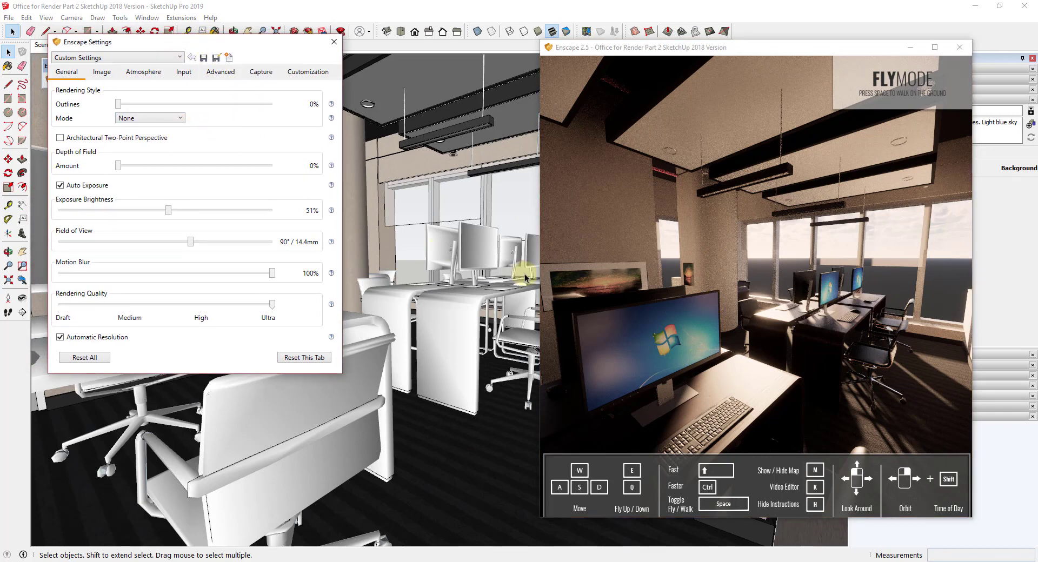
{"action": "left_click_drag", "start_coordinate": [540, 269], "coordinate": [380, 269]}
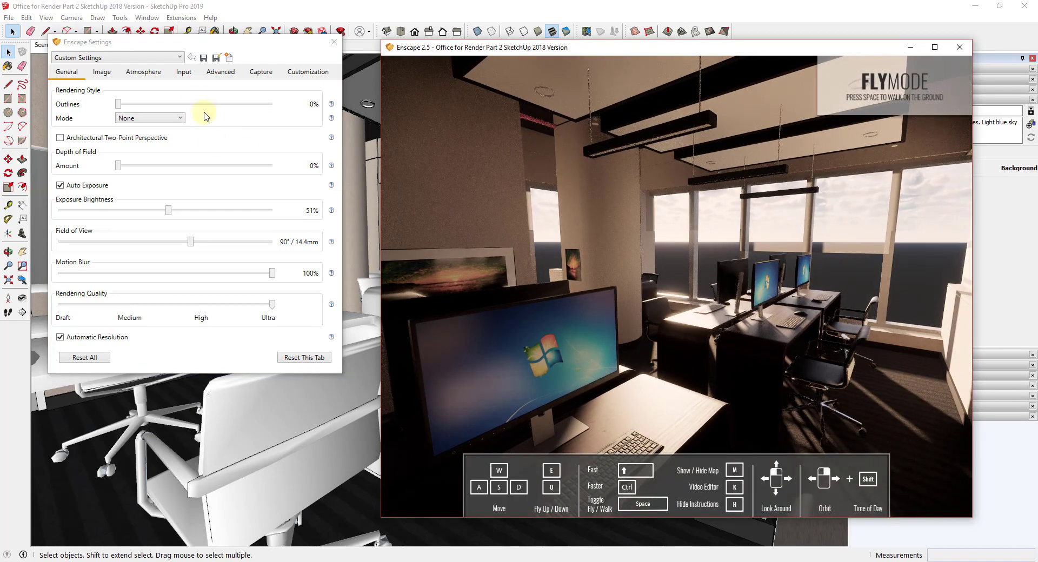
- Set the atmosphere's horizon preset to Forest and rotate it to 360°, checking the view through the office windows
{"action": "left_click", "coordinate": [143, 72]}
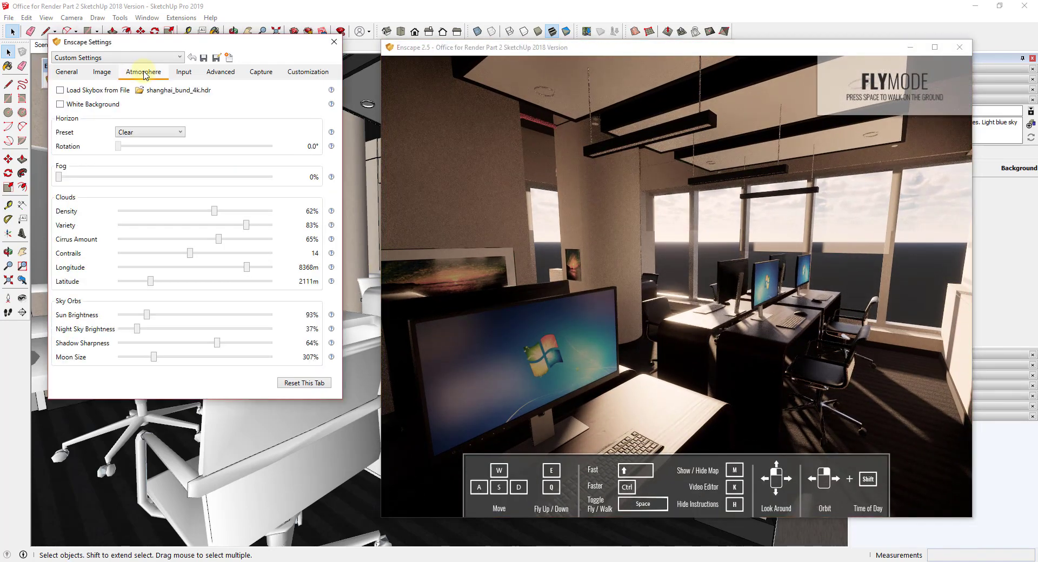
{"action": "left_click", "coordinate": [163, 133]}
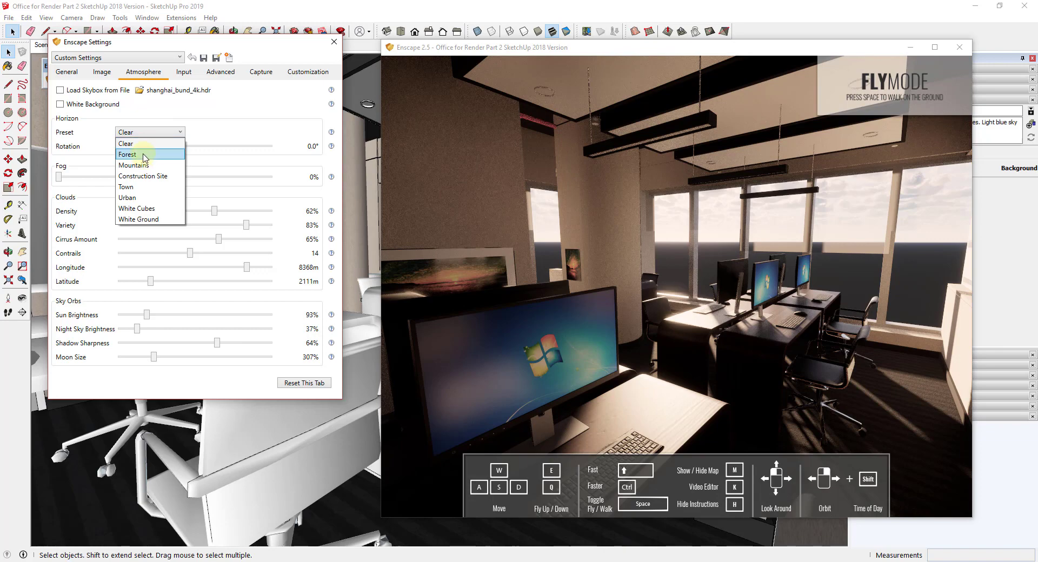
{"action": "left_click", "coordinate": [147, 134]}
{"action": "left_click", "coordinate": [144, 133]}
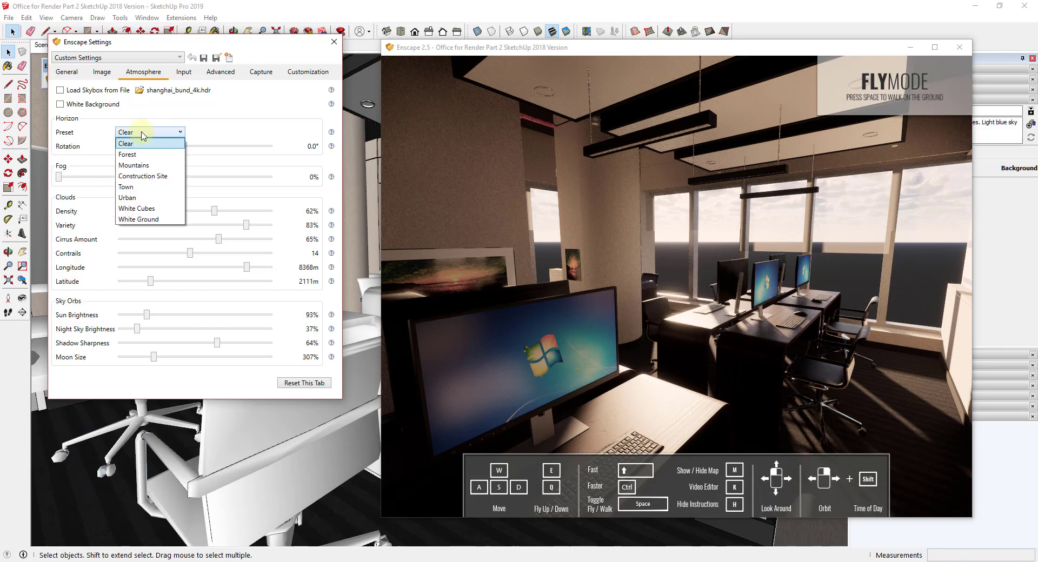
{"action": "left_click", "coordinate": [133, 150]}
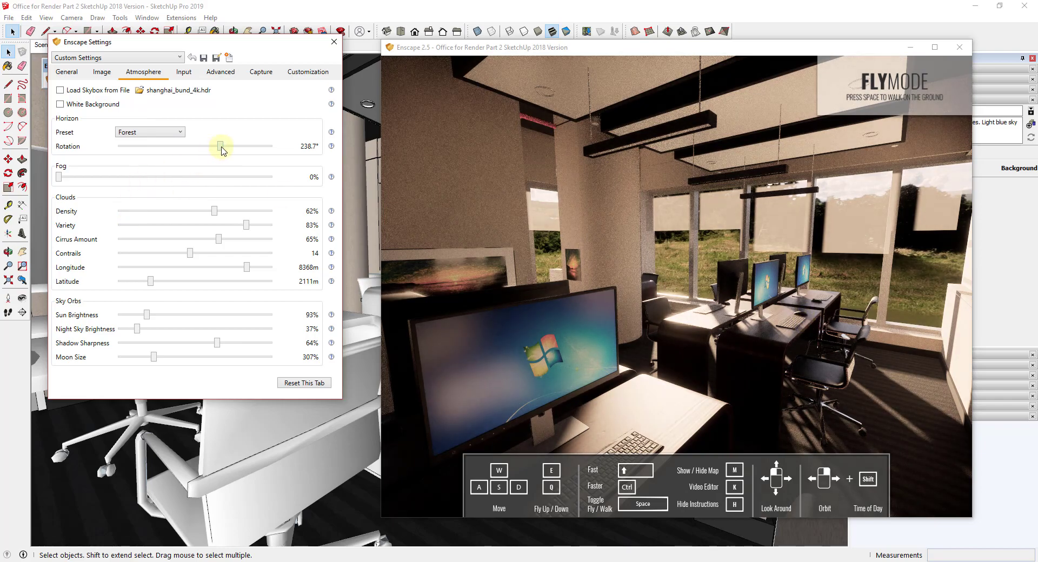
{"action": "left_click_drag", "start_coordinate": [221, 148], "coordinate": [243, 147]}
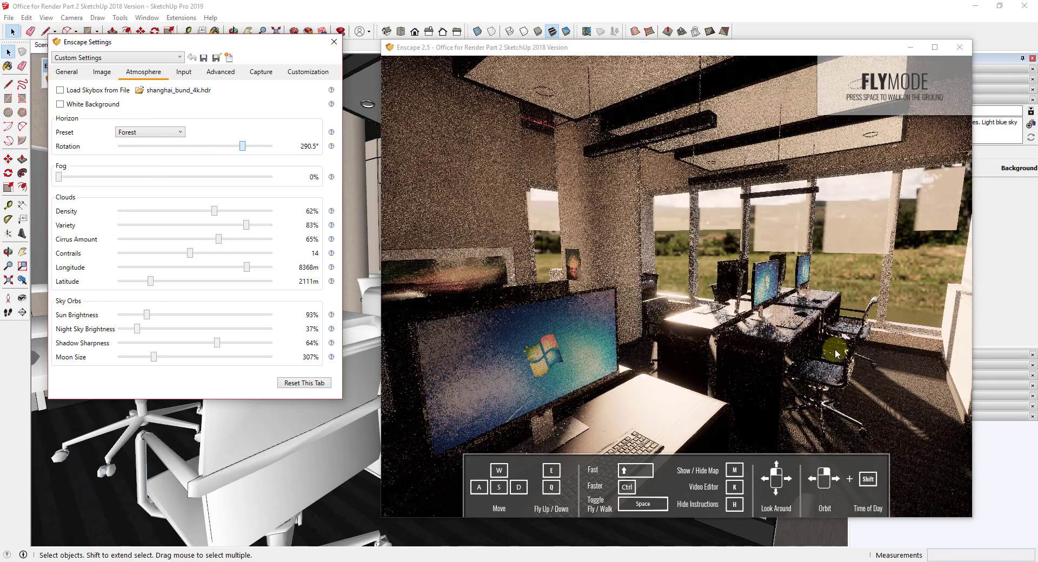
{"action": "right_click_drag", "start_coordinate": [836, 350], "coordinate": [831, 343]}
{"action": "left_click_drag", "start_coordinate": [810, 326], "coordinate": [866, 260]}
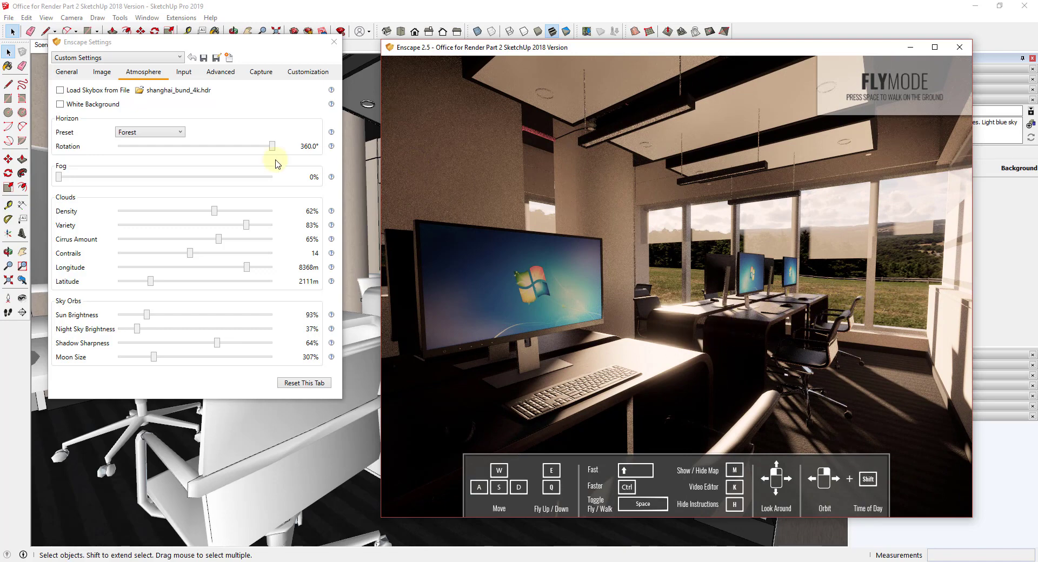
- Try the Mountains and Construction Site horizon presets, rotating the construction site background to 159.2°
{"action": "left_click", "coordinate": [151, 132]}
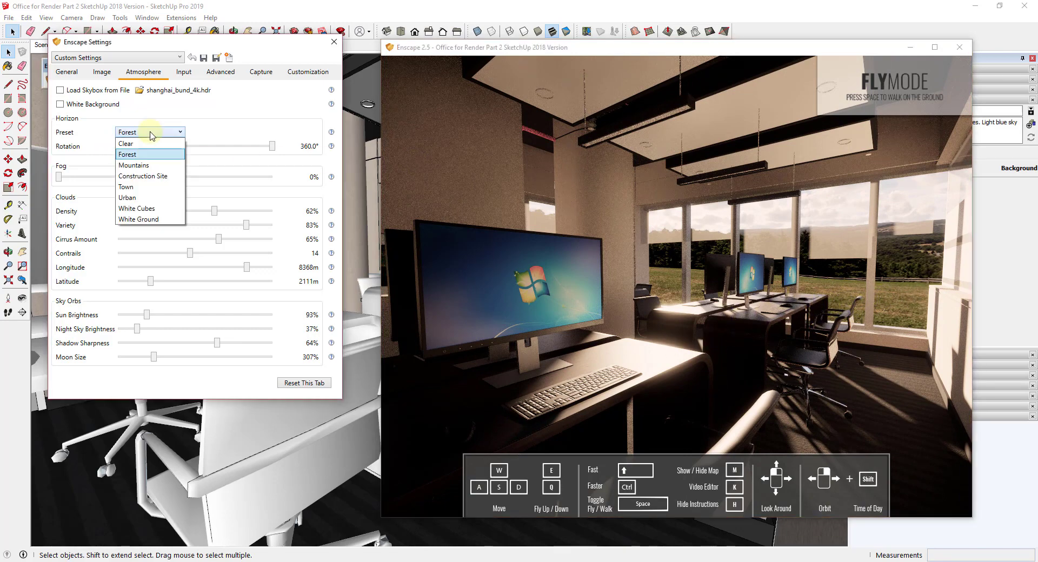
{"action": "left_click", "coordinate": [139, 168]}
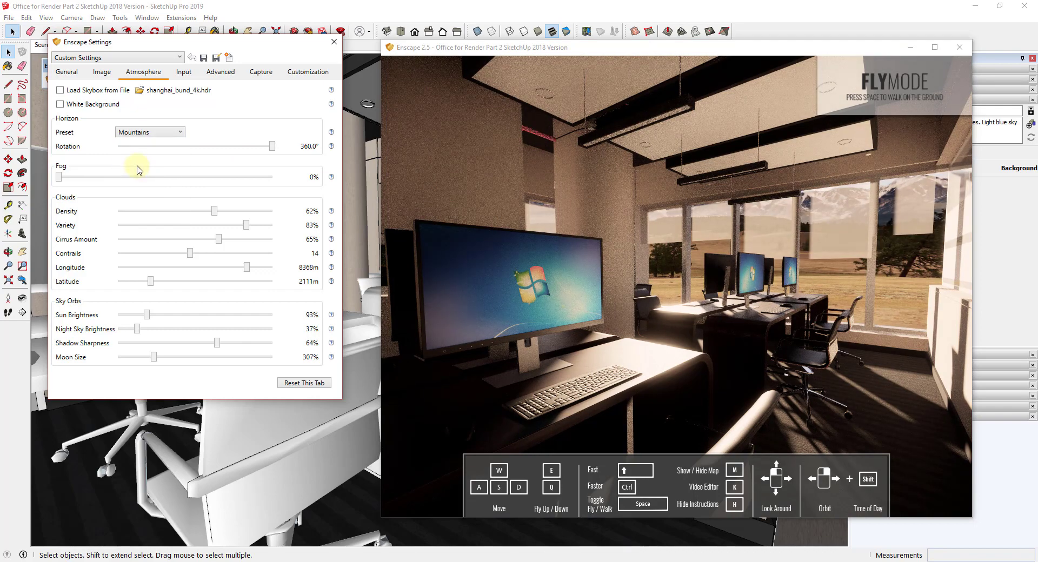
{"action": "left_click", "coordinate": [141, 134]}
{"action": "left_click", "coordinate": [143, 179]}
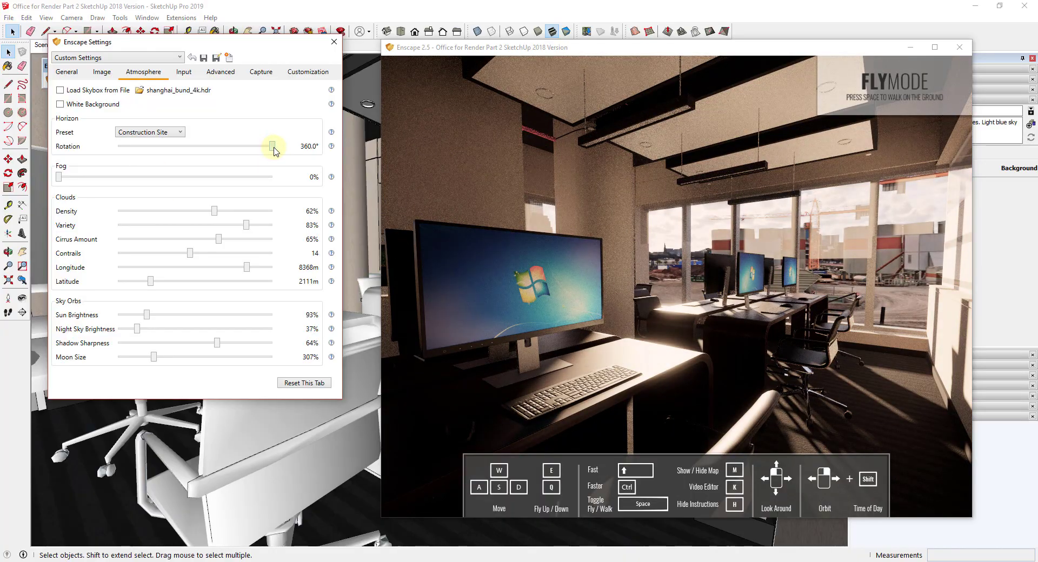
{"action": "left_click_drag", "start_coordinate": [274, 150], "coordinate": [201, 147]}
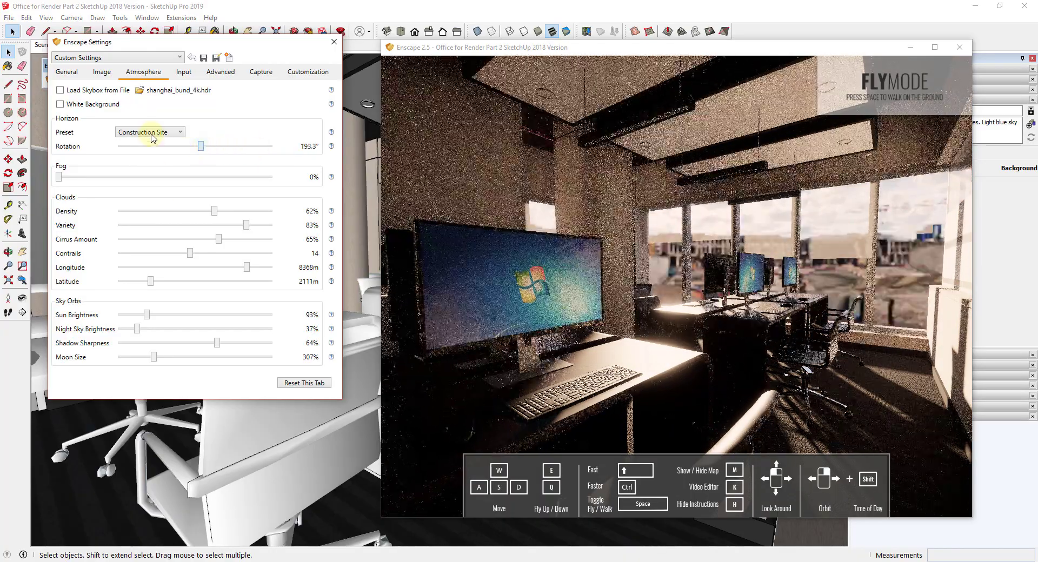
- Set the horizon preset to Town and check the background from closer to the office windows
{"action": "left_click", "coordinate": [151, 133]}
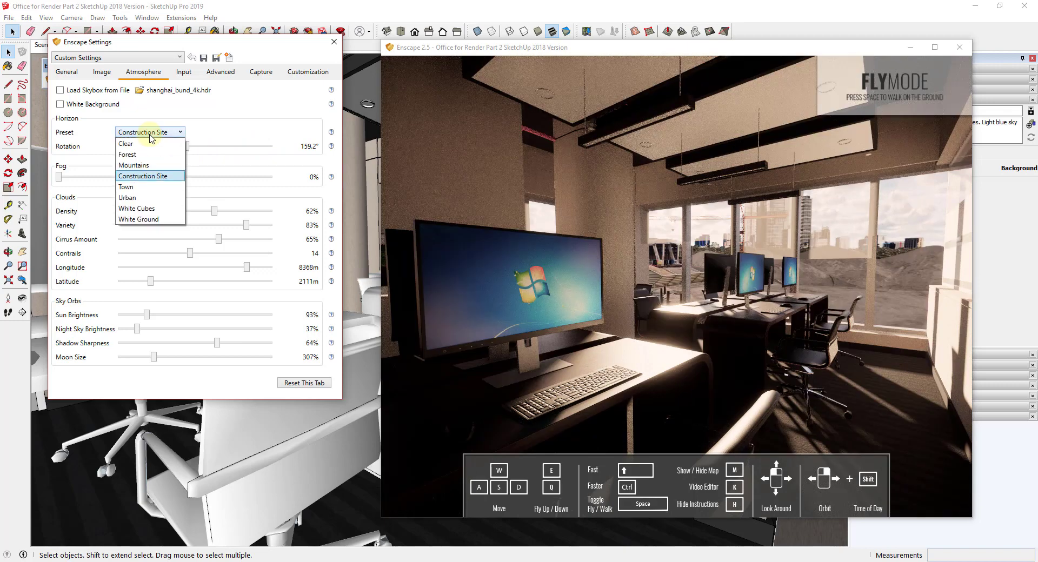
{"action": "left_click", "coordinate": [139, 196]}
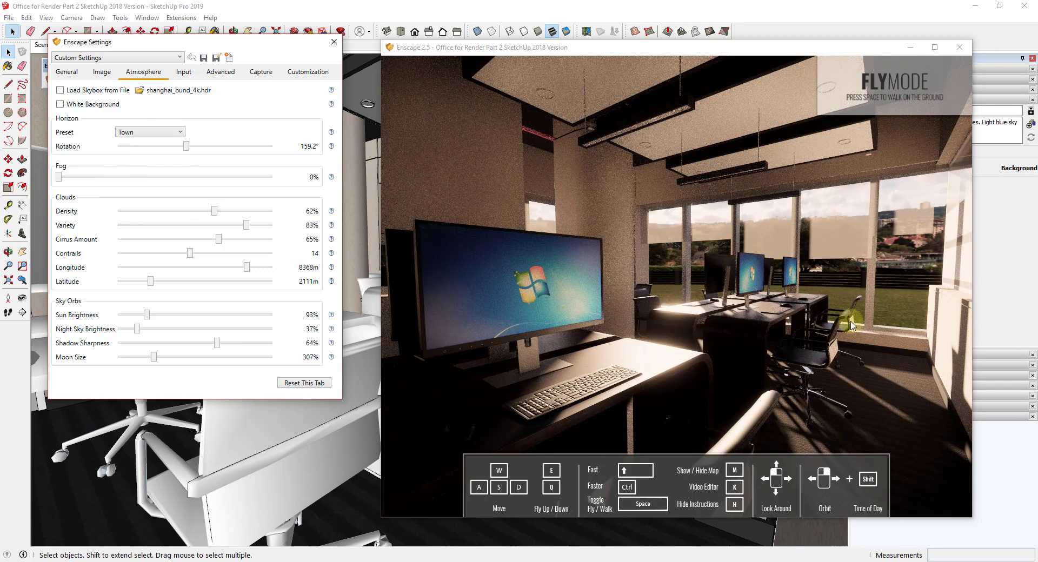
{"action": "left_click", "coordinate": [841, 281]}
{"action": "scroll", "coordinate": [838, 292], "scroll_direction": "up", "scroll_amount": 4}
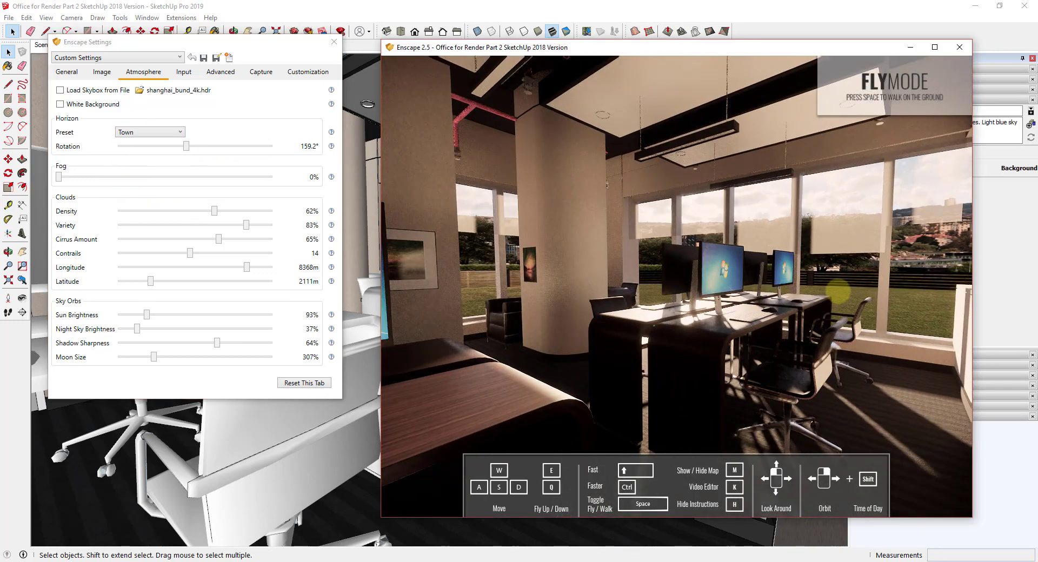
{"action": "left_click_drag", "start_coordinate": [839, 292], "coordinate": [836, 292]}
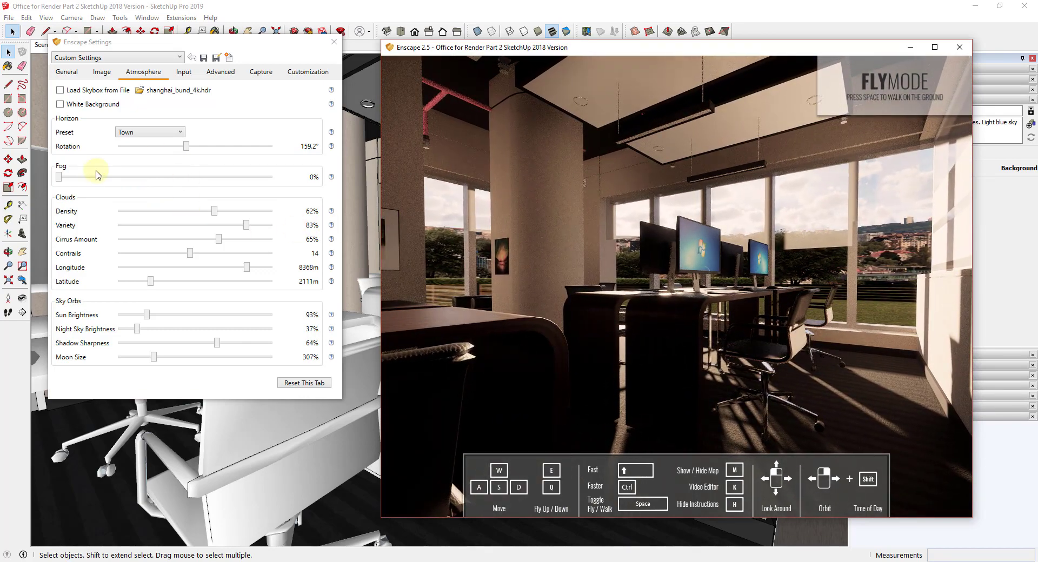
- Set the horizon preset to Urban and its rotation to 281.7°
{"action": "left_click", "coordinate": [144, 133]}
{"action": "left_click", "coordinate": [140, 199]}
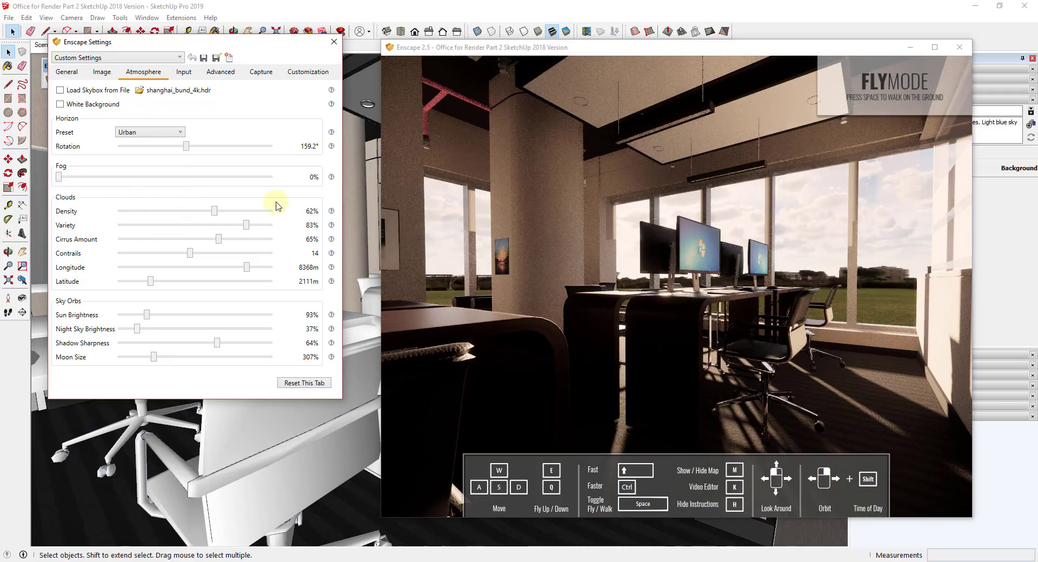
{"action": "left_click_drag", "start_coordinate": [191, 147], "coordinate": [241, 145]}
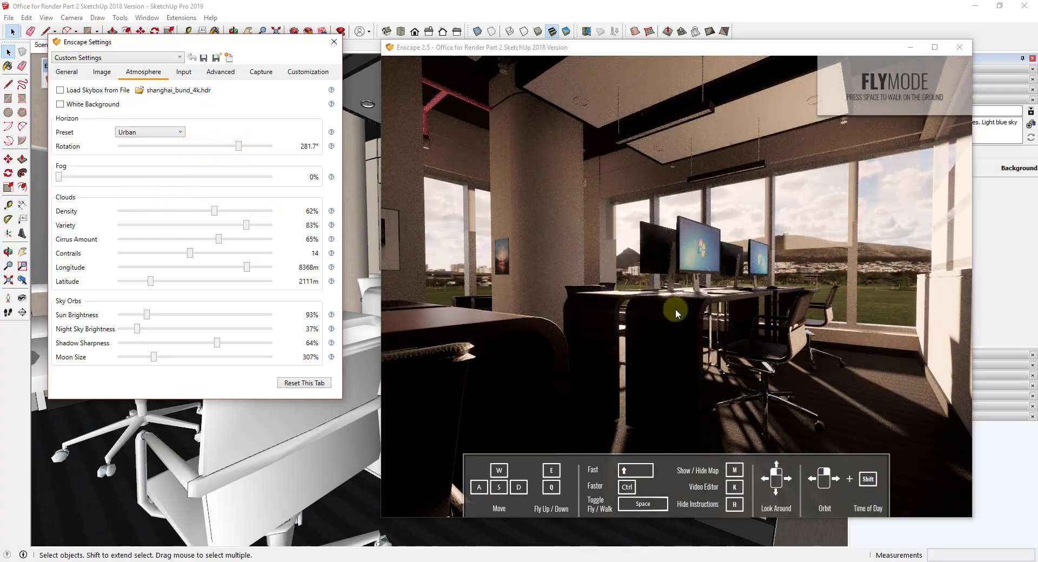
- Fly around the desks to examine the urban background through the windows from different heights and angles
{"action": "right_click_drag", "start_coordinate": [675, 309], "coordinate": [674, 307]}
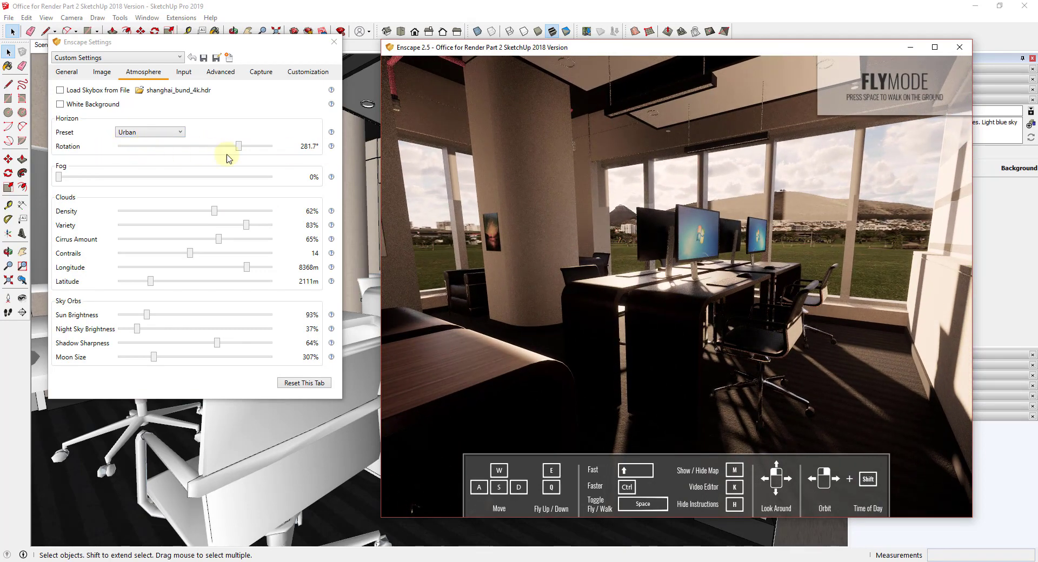
{"action": "left_click", "coordinate": [681, 264]}
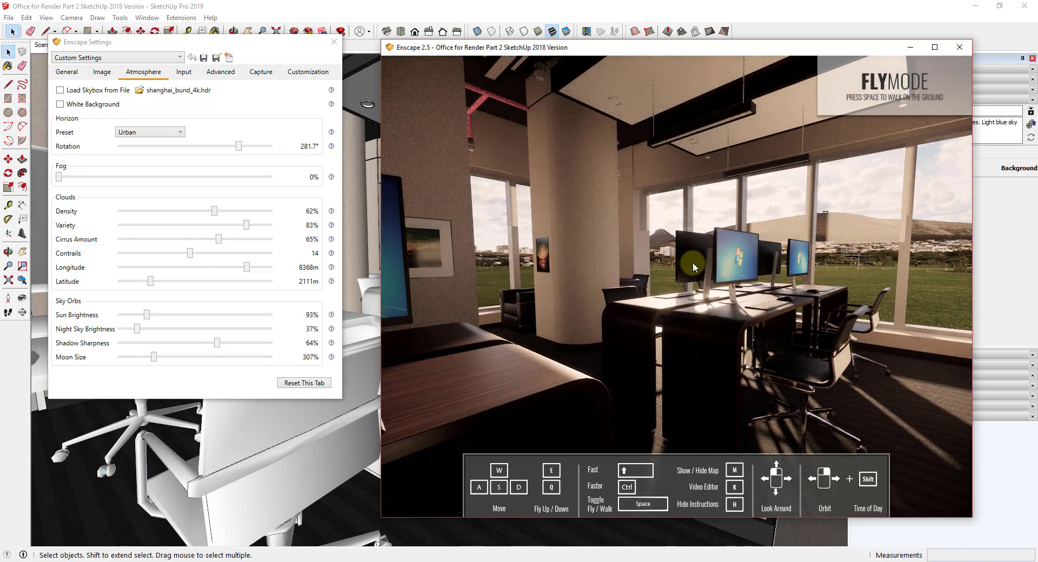
{"action": "left_click_drag", "start_coordinate": [702, 301], "coordinate": [682, 275]}
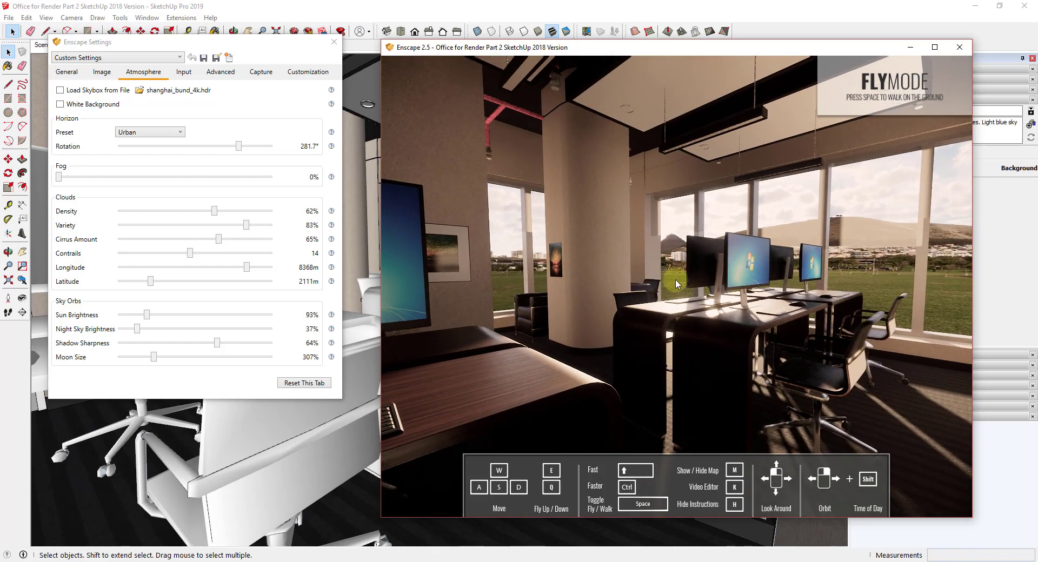
{"action": "mouse_move", "coordinate": [747, 295]}
{"action": "left_mouse_down"}
{"action": "mouse_move", "coordinate": [611, 292]}
{"action": "mouse_move", "coordinate": [748, 296]}
{"action": "left_mouse_up"}
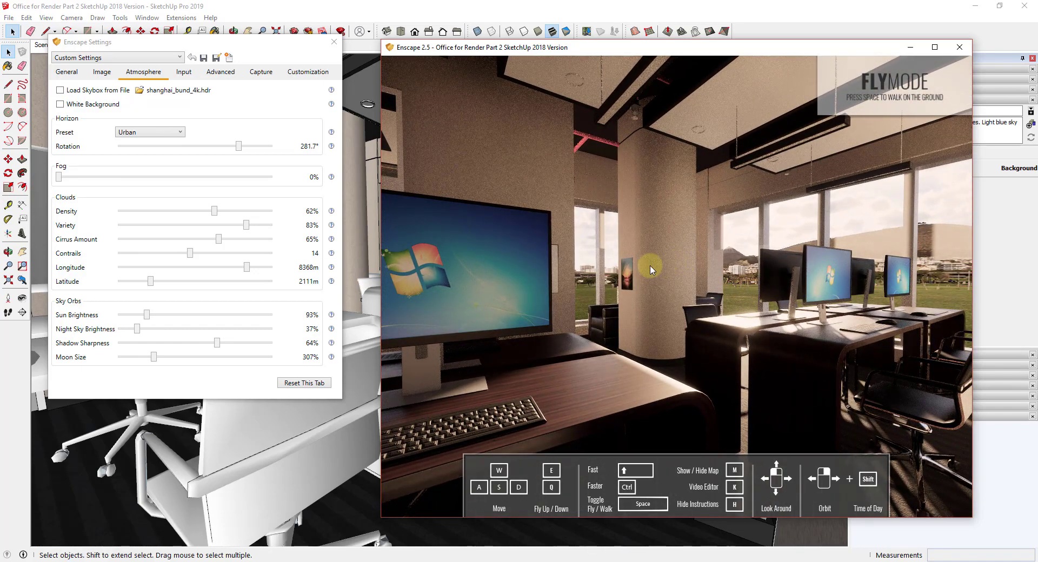
{"action": "left_click_drag", "start_coordinate": [773, 308], "coordinate": [776, 310]}
{"action": "key", "text": "q"}
{"action": "key", "text": "e"}
{"action": "key", "text": "q"}
{"action": "key", "text": "a"}
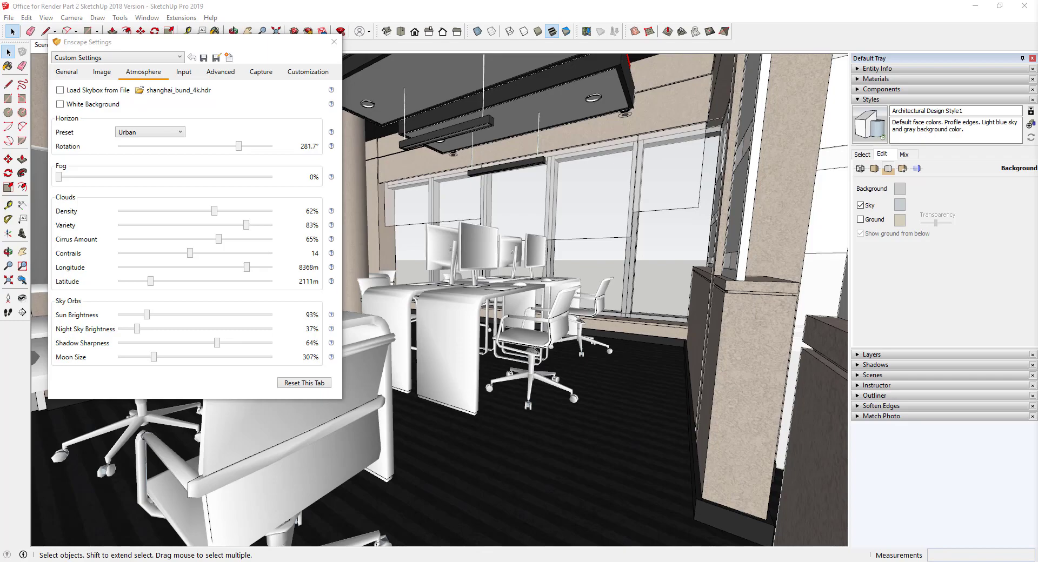
- Switch to the web browser, move the settings window out of the way and open the HDRI Haven home page
{"action": "left_click_drag", "start_coordinate": [751, 162], "coordinate": [649, 1]}
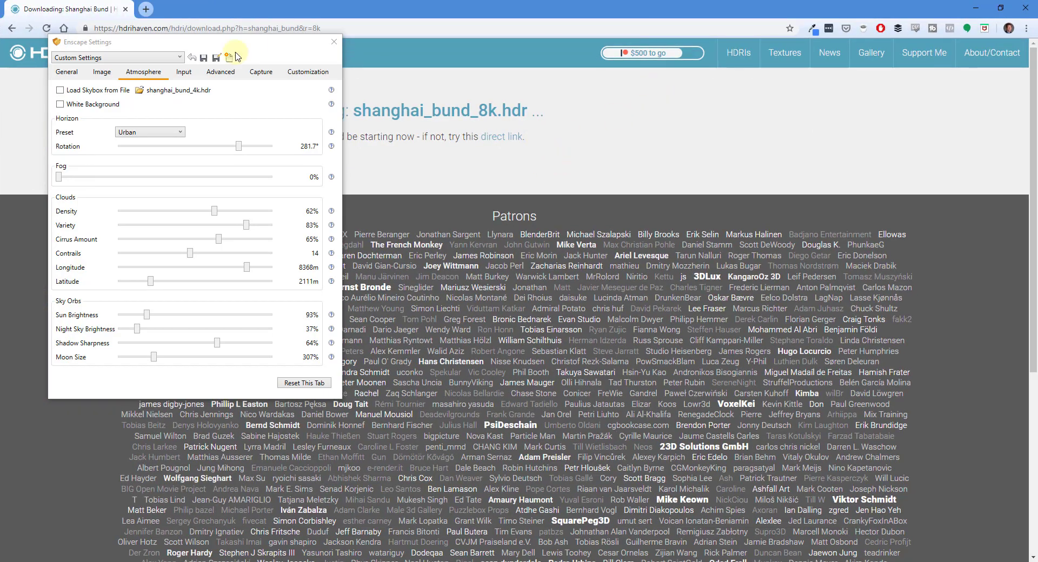
{"action": "left_click_drag", "start_coordinate": [217, 46], "coordinate": [1037, 130]}
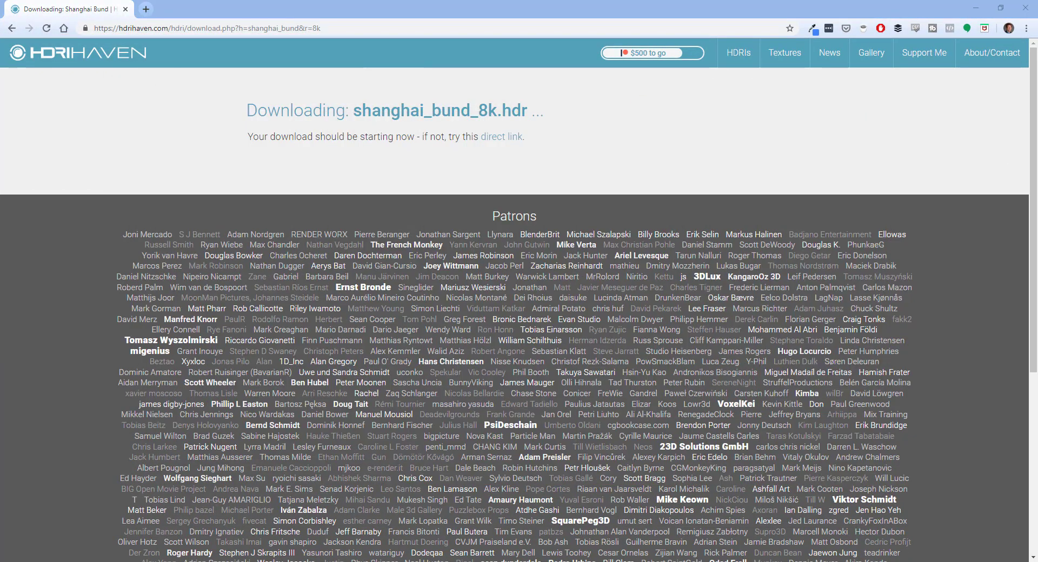
{"action": "left_click", "coordinate": [107, 54]}
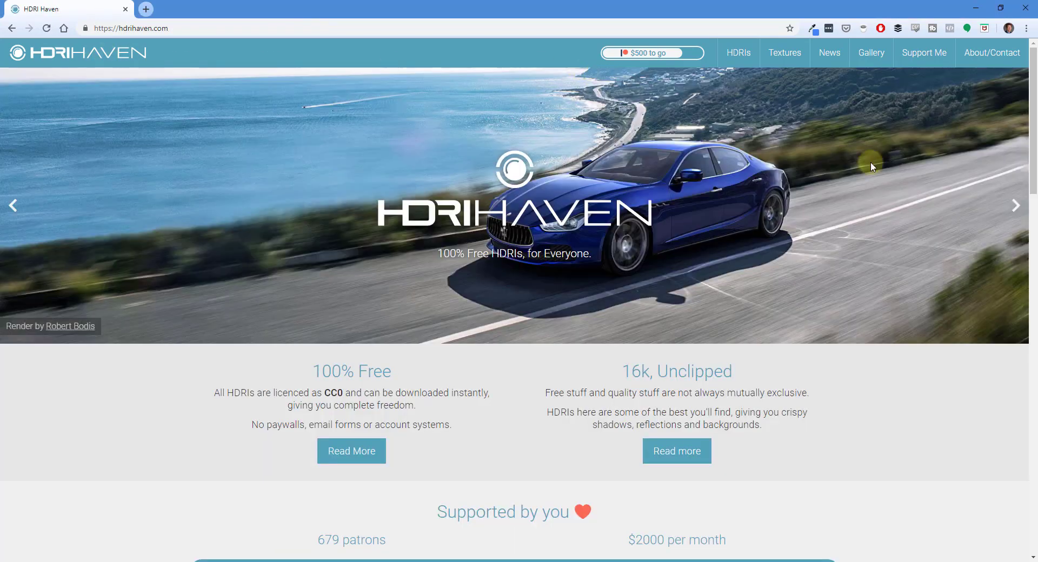
- Open the HDRI catalogue on HDRI Haven and browse its Urban category
{"action": "scroll", "coordinate": [595, 276], "scroll_direction": "down", "scroll_amount": 2}
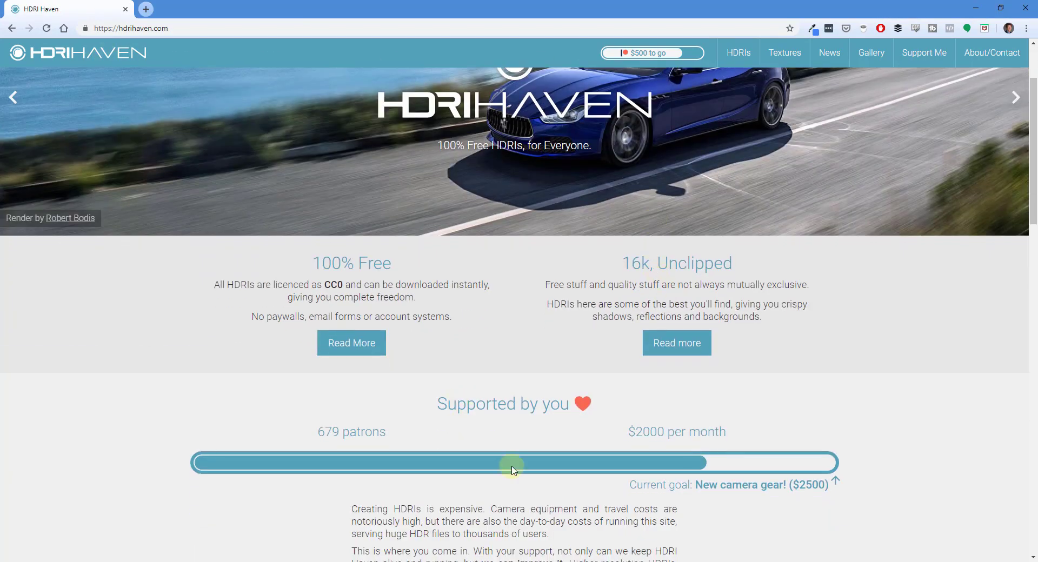
{"action": "scroll", "coordinate": [681, 413], "scroll_direction": "up", "scroll_amount": 2}
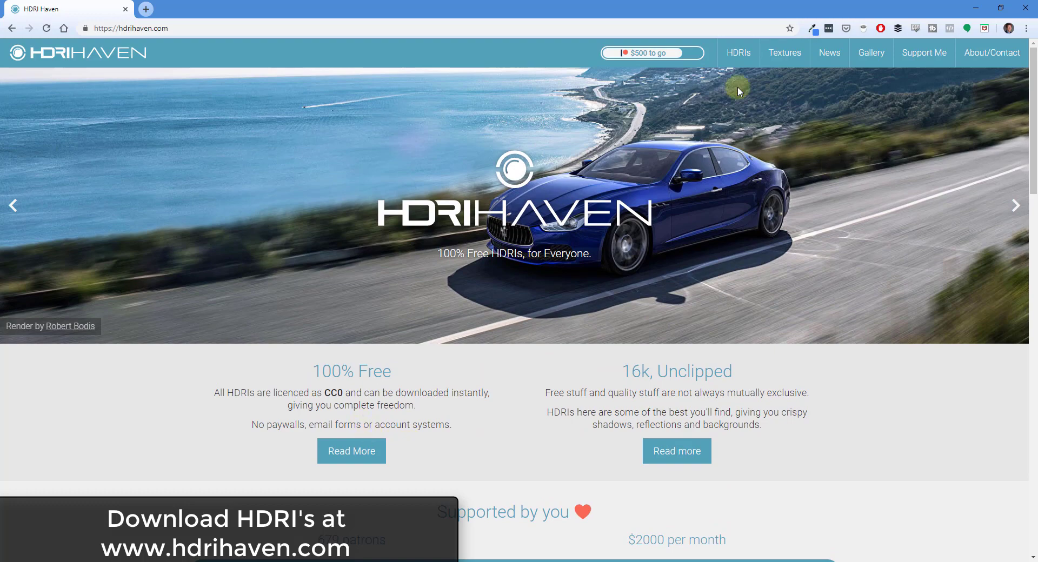
{"action": "left_click", "coordinate": [740, 54]}
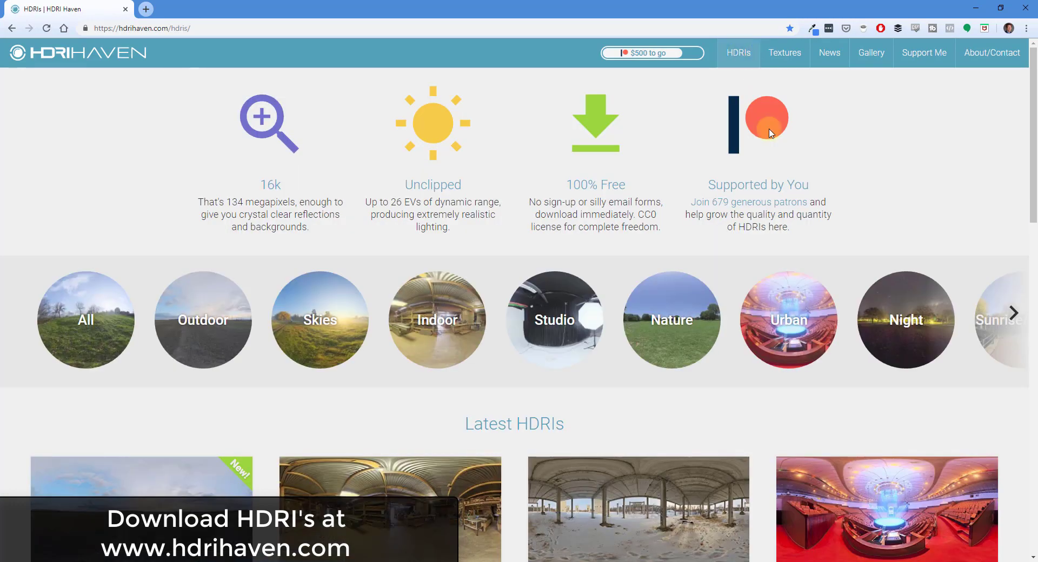
{"action": "scroll", "coordinate": [498, 394], "scroll_direction": "down", "scroll_amount": 2}
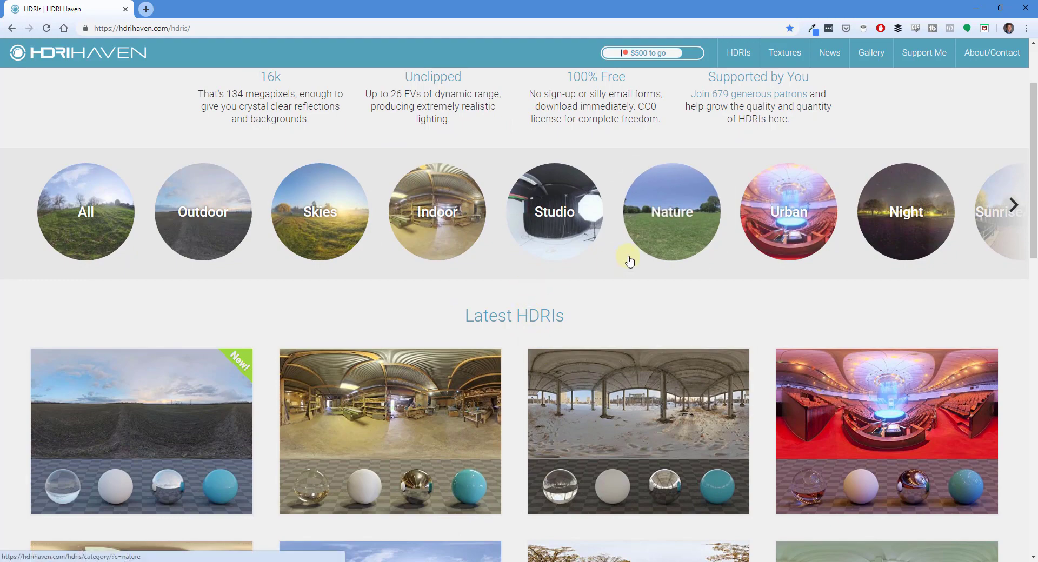
{"action": "left_click", "coordinate": [790, 217]}
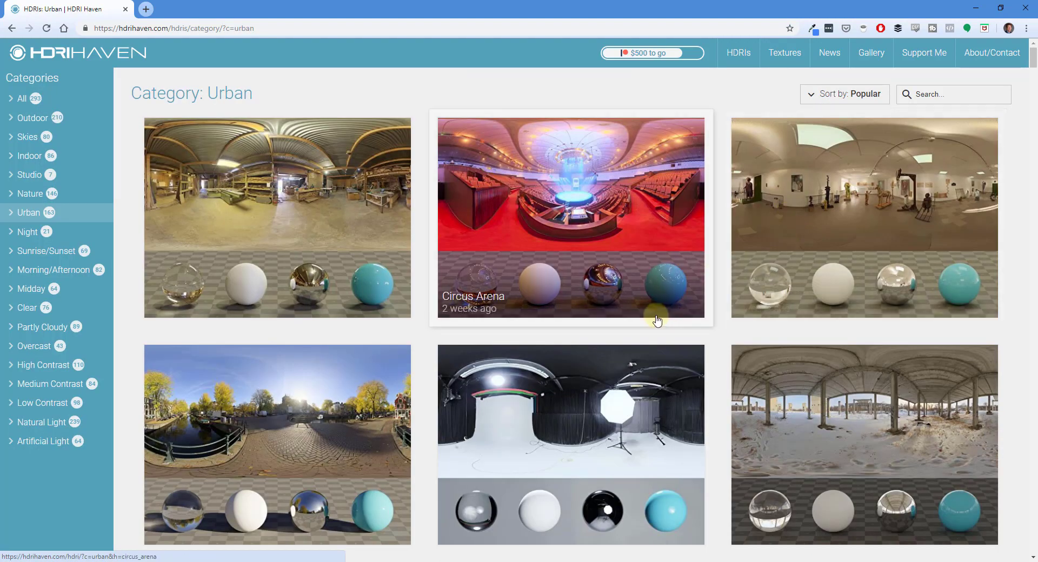
{"action": "scroll", "coordinate": [627, 335], "scroll_direction": "down", "scroll_amount": 3}
{"action": "scroll", "coordinate": [646, 323], "scroll_direction": "up", "scroll_amount": 3}
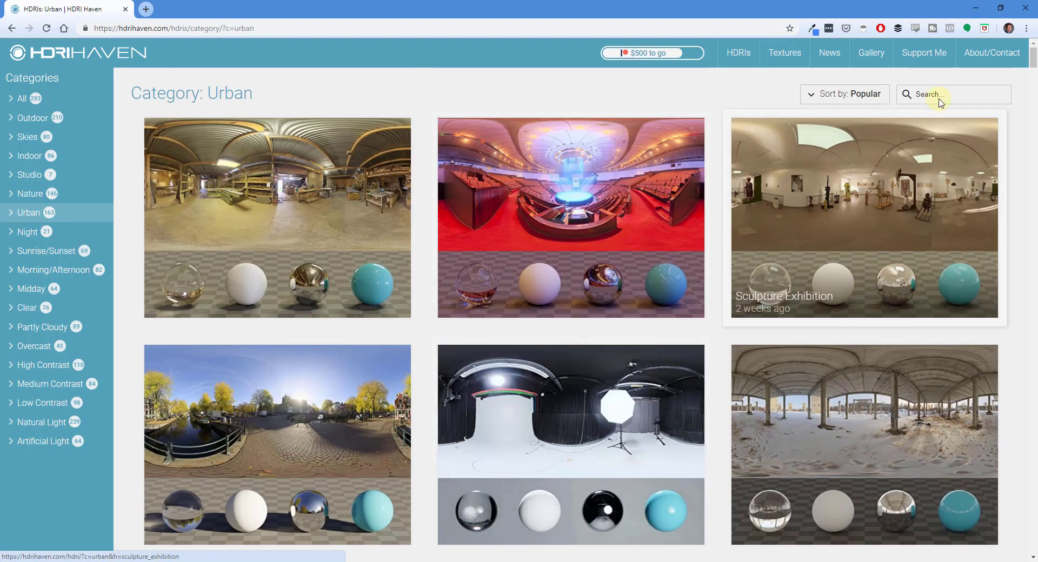
- Search the Urban category for "shanghai" and open the Shanghai Bund HDRI's page to review its panorama and details
{"action": "left_click", "coordinate": [940, 96]}
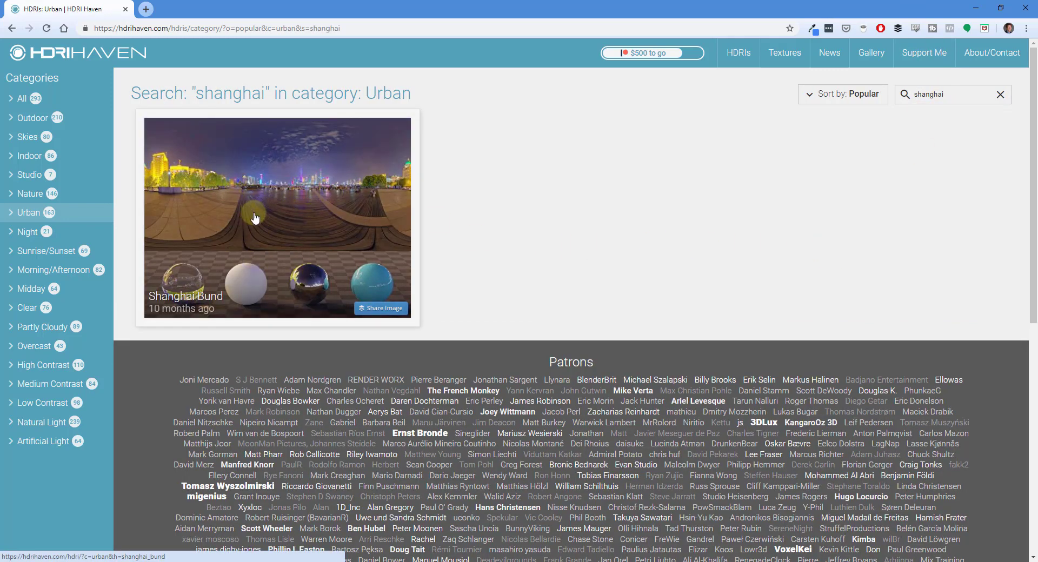
{"action": "left_click", "coordinate": [287, 197]}
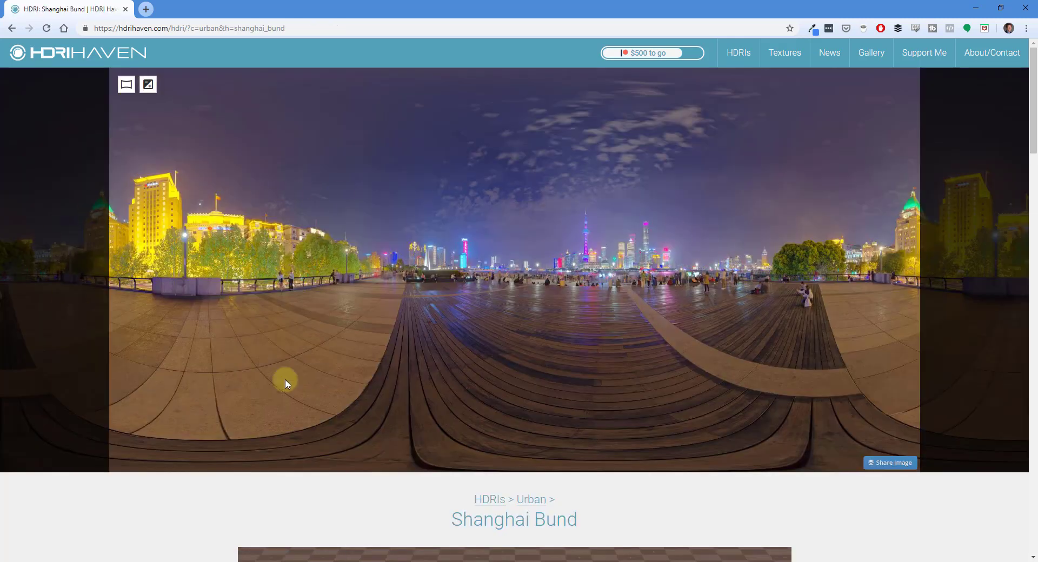
{"action": "scroll", "coordinate": [772, 286], "scroll_direction": "down", "scroll_amount": 7}
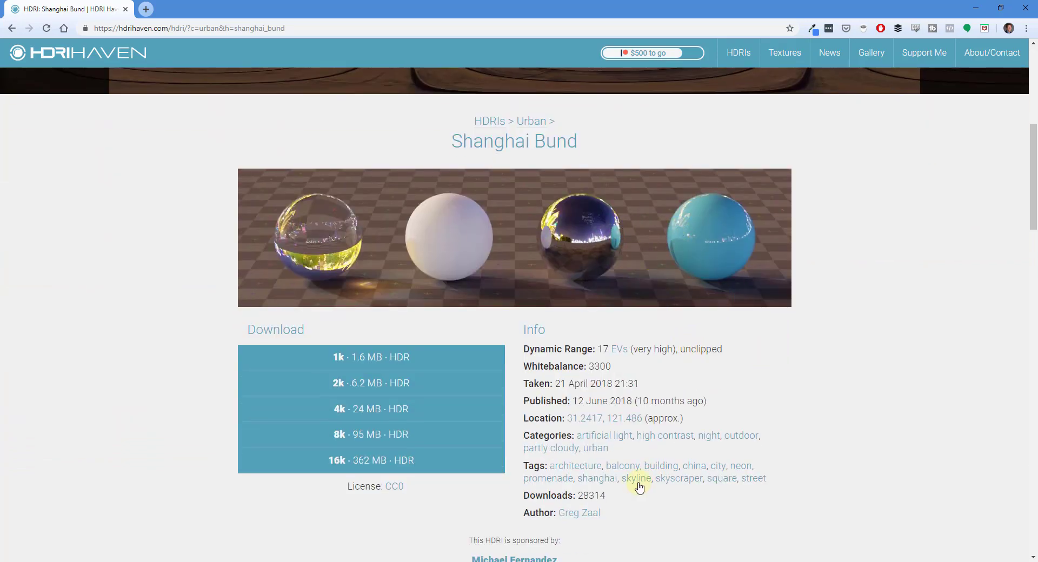
{"action": "scroll", "coordinate": [636, 485], "scroll_direction": "up", "scroll_amount": 7}
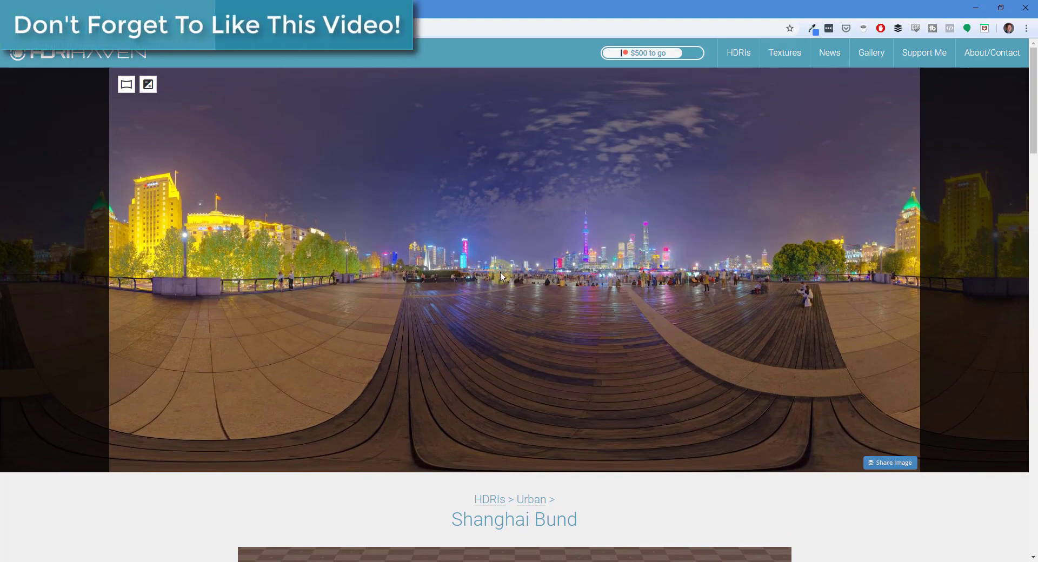
- Download the Shanghai Bund HDRI at 1k resolution and return to its page
{"action": "scroll", "coordinate": [531, 252], "scroll_direction": "down", "scroll_amount": 9}
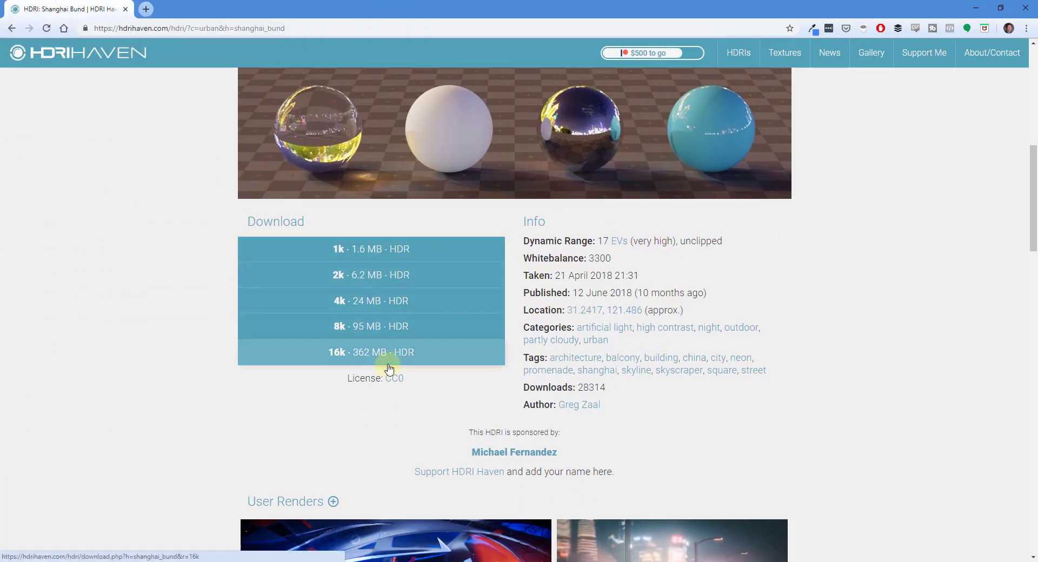
{"action": "left_click", "coordinate": [401, 250]}
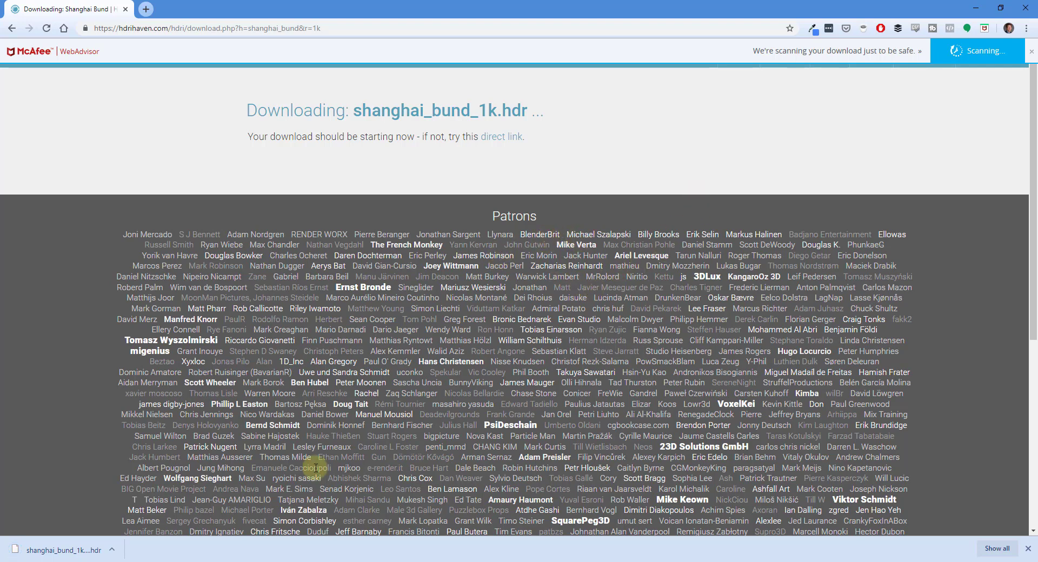
{"action": "key", "text": "alt+Left"}
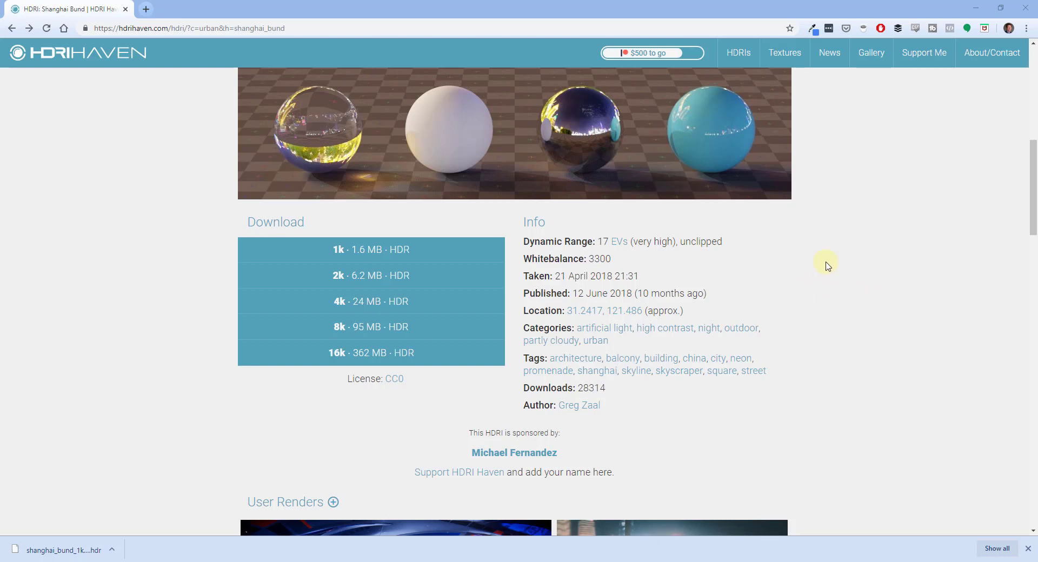
{"action": "left_click", "coordinate": [324, 254]}
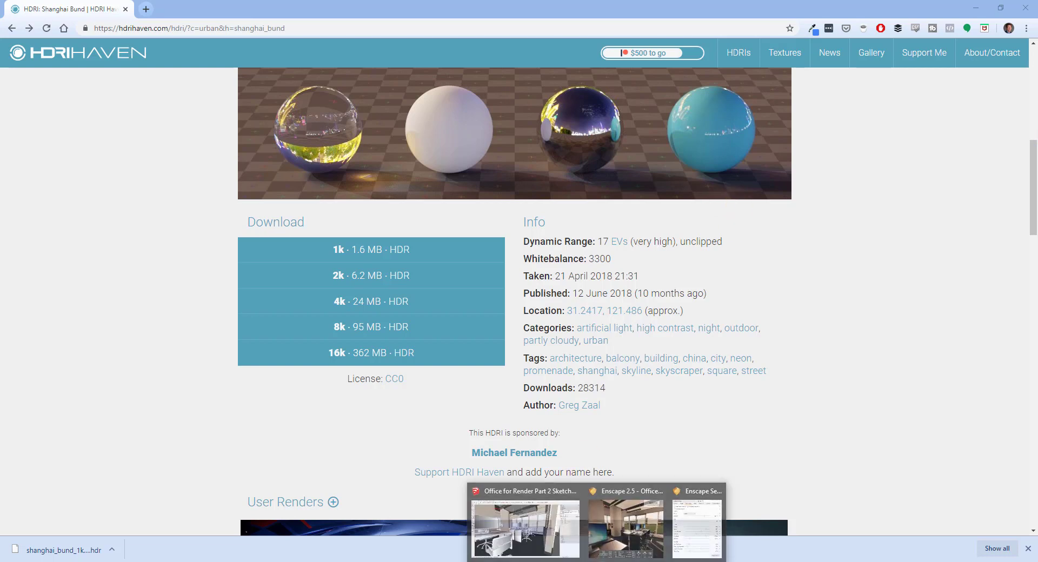
- Switch to SketchUp with the Enscape windows in view and load shanghai_bund_1k_HDRIHaven.hdr as the skybox
{"action": "left_click", "coordinate": [570, 552]}
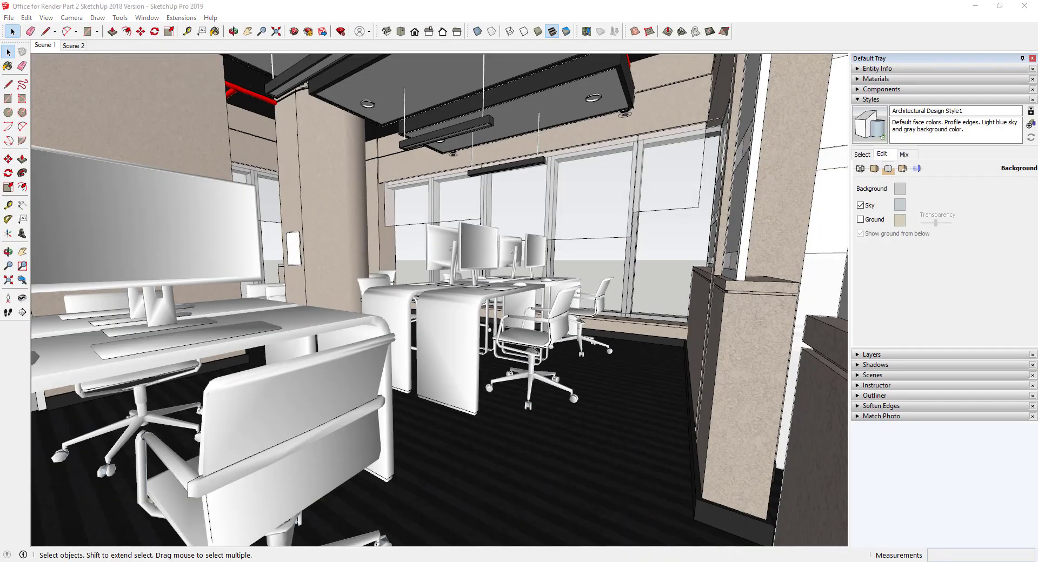
{"action": "left_click_drag", "start_coordinate": [1037, 163], "coordinate": [88, 64]}
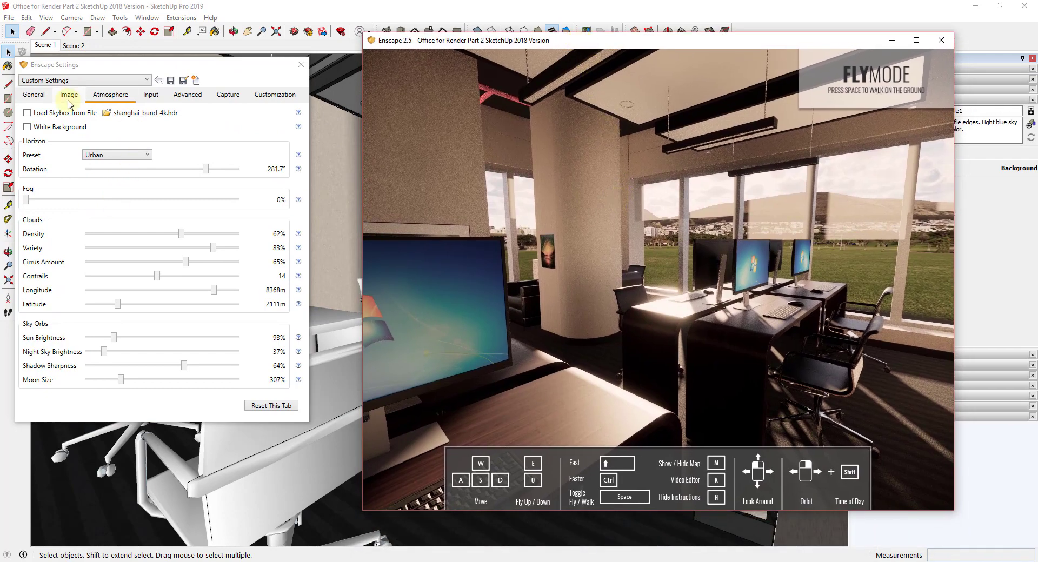
{"action": "left_click", "coordinate": [107, 113]}
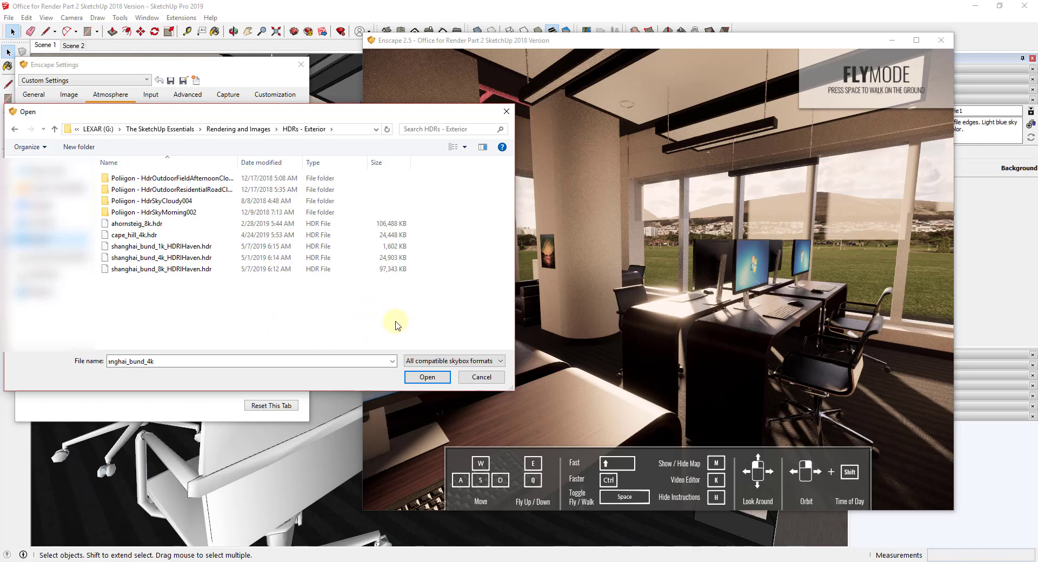
{"action": "double_click", "coordinate": [210, 247]}
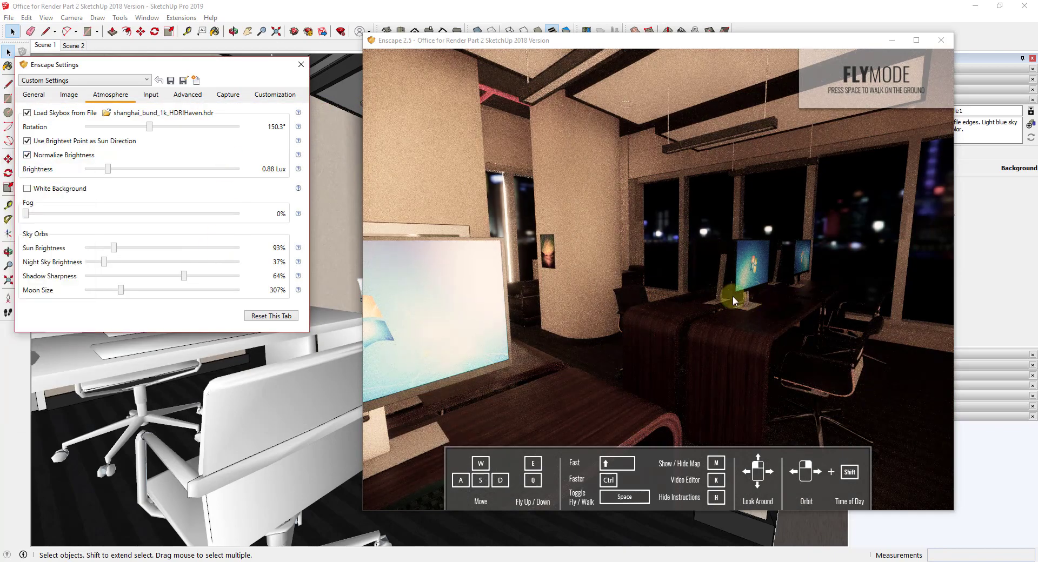
- Fly out beyond the office windows to face the Shanghai skyline and set the skybox rotation to 156.6°
{"action": "right_click_drag", "start_coordinate": [743, 307], "coordinate": [738, 307]}
{"action": "left_click_drag", "start_coordinate": [738, 308], "coordinate": [743, 235]}
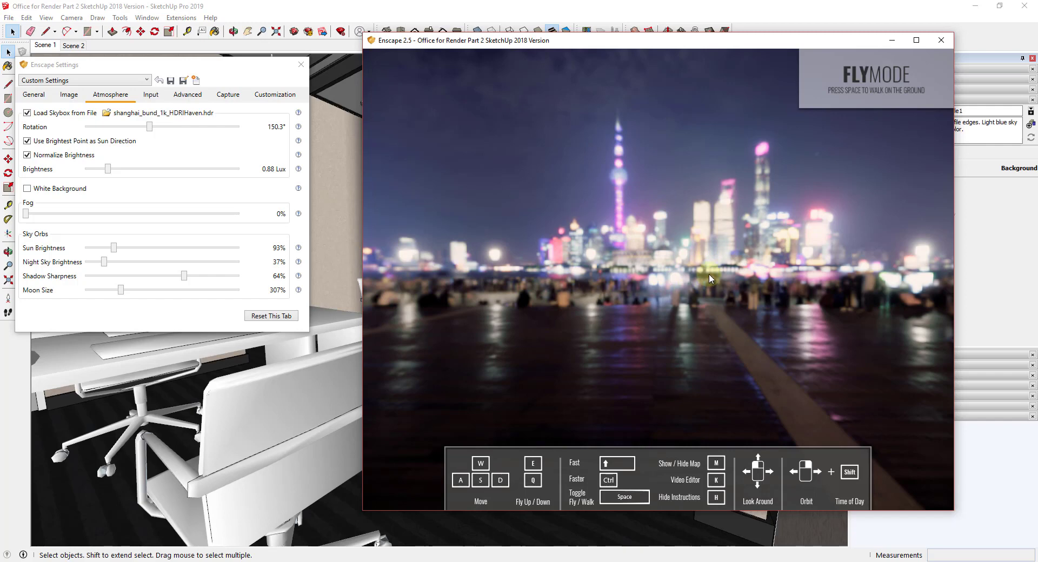
{"action": "left_click_drag", "start_coordinate": [678, 271], "coordinate": [676, 270]}
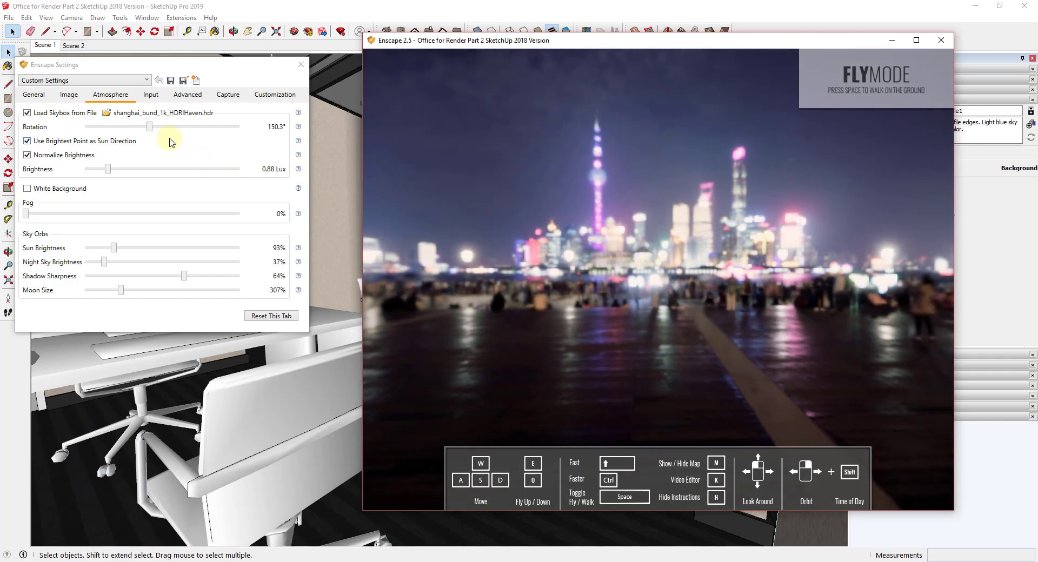
{"action": "mouse_move", "coordinate": [150, 128]}
{"action": "left_mouse_down"}
{"action": "mouse_move", "coordinate": [178, 128]}
{"action": "mouse_move", "coordinate": [152, 131]}
{"action": "left_mouse_up"}
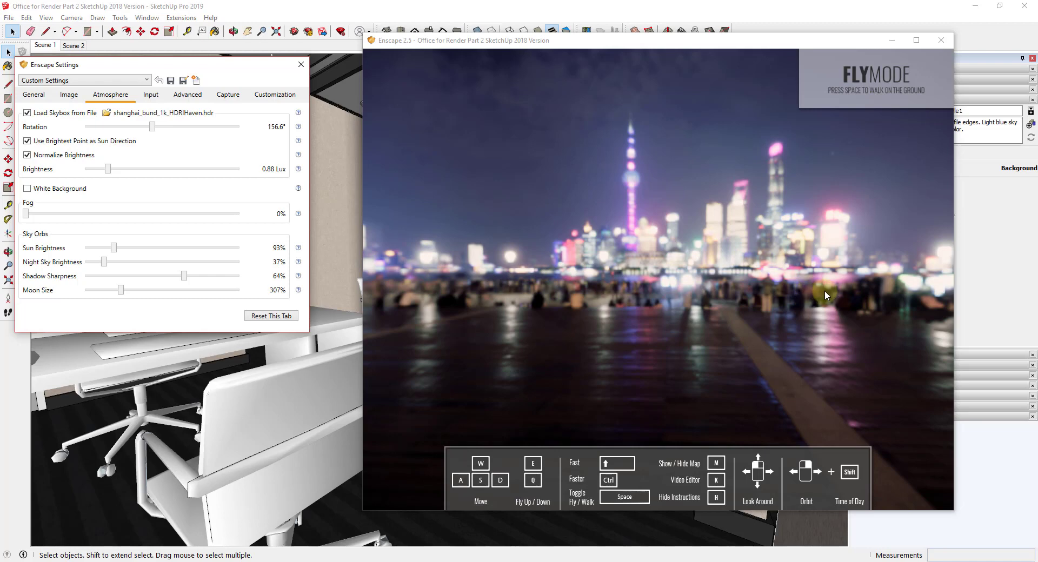
{"action": "left_click_drag", "start_coordinate": [826, 290], "coordinate": [841, 287]}
{"action": "left_click_drag", "start_coordinate": [723, 261], "coordinate": [724, 246]}
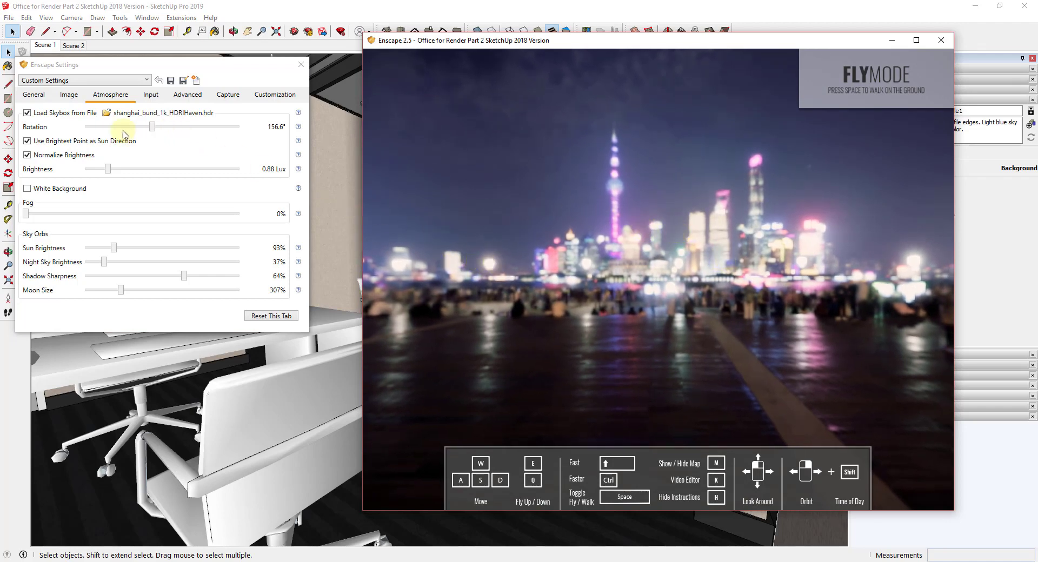
- Load shanghai_bund_4k_HDRIHaven.hdr as the skybox and look around the skyline to judge its sharpness
{"action": "left_click", "coordinate": [102, 115]}
{"action": "left_click", "coordinate": [101, 115]}
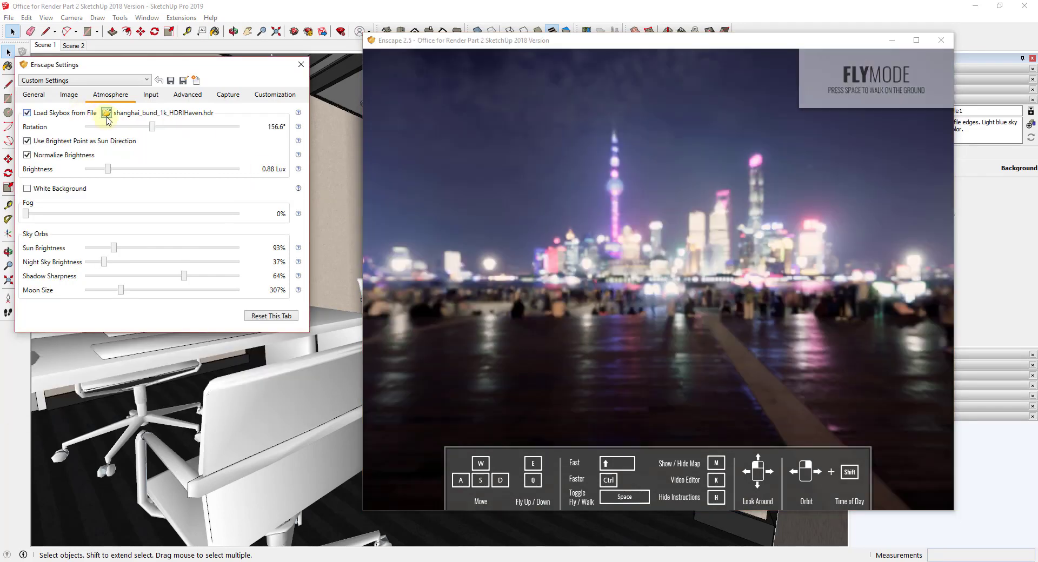
{"action": "left_click", "coordinate": [104, 112]}
{"action": "double_click", "coordinate": [168, 260]}
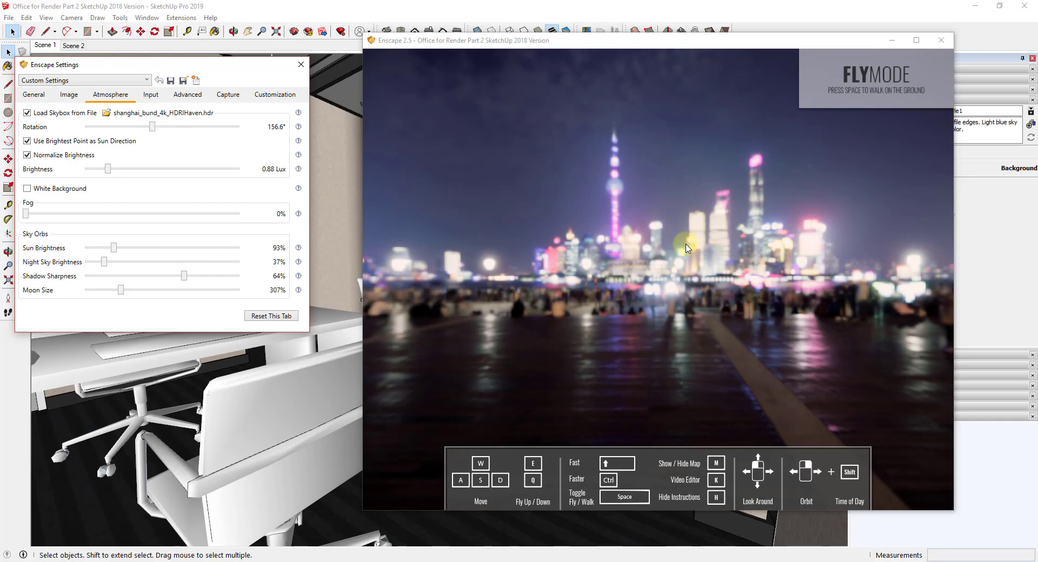
{"action": "left_click", "coordinate": [679, 273]}
{"action": "left_click_drag", "start_coordinate": [689, 247], "coordinate": [778, 245]}
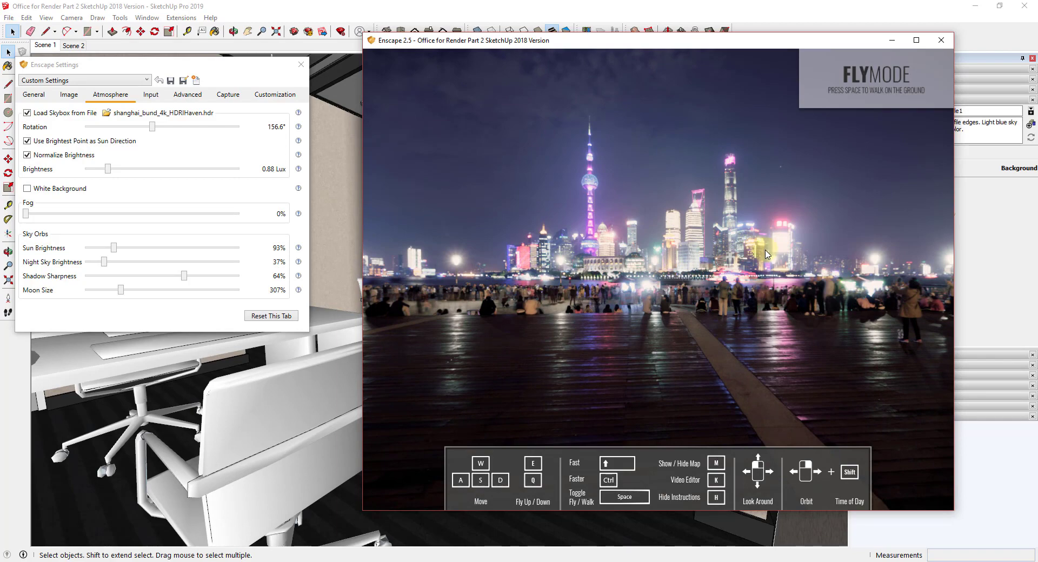
{"action": "left_click_drag", "start_coordinate": [764, 250], "coordinate": [698, 252]}
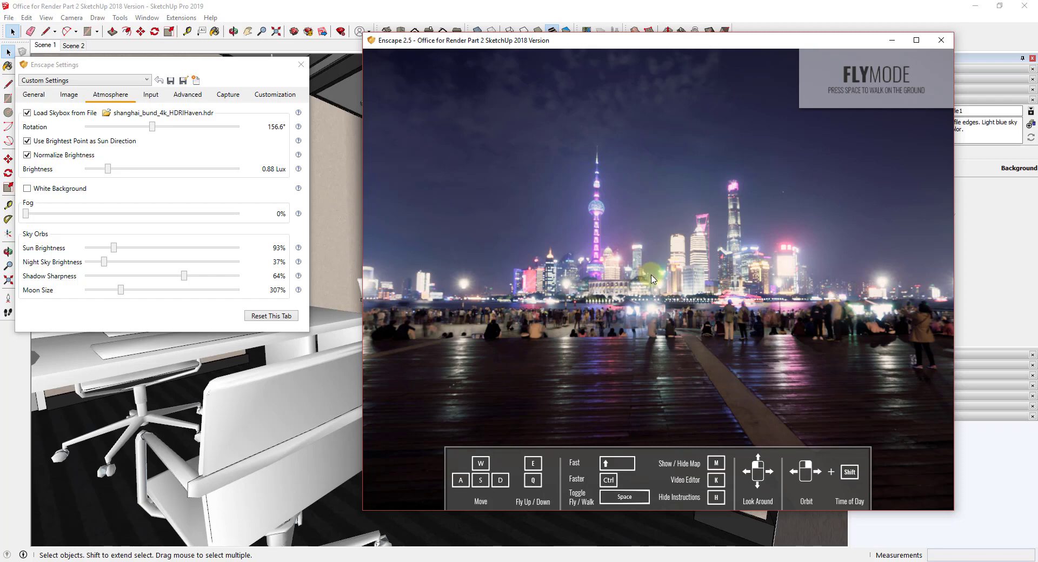
- Load shanghai_bund_8k_HDRIHaven.hdr as the skybox and look around the skyline to judge its detail
{"action": "left_click", "coordinate": [108, 115]}
{"action": "left_click", "coordinate": [182, 270]}
{"action": "double_click", "coordinate": [181, 269]}
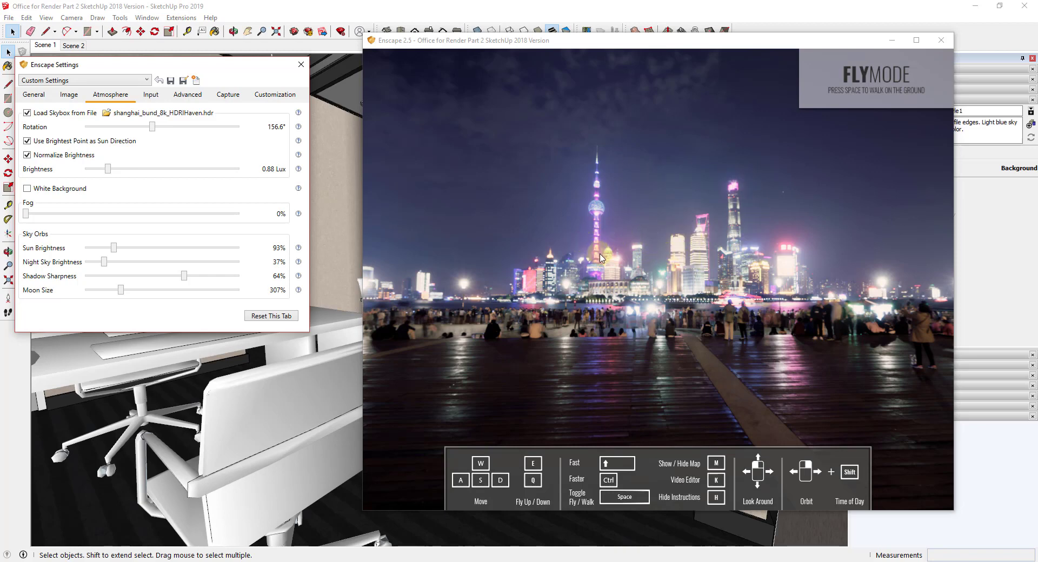
{"action": "left_click", "coordinate": [658, 277]}
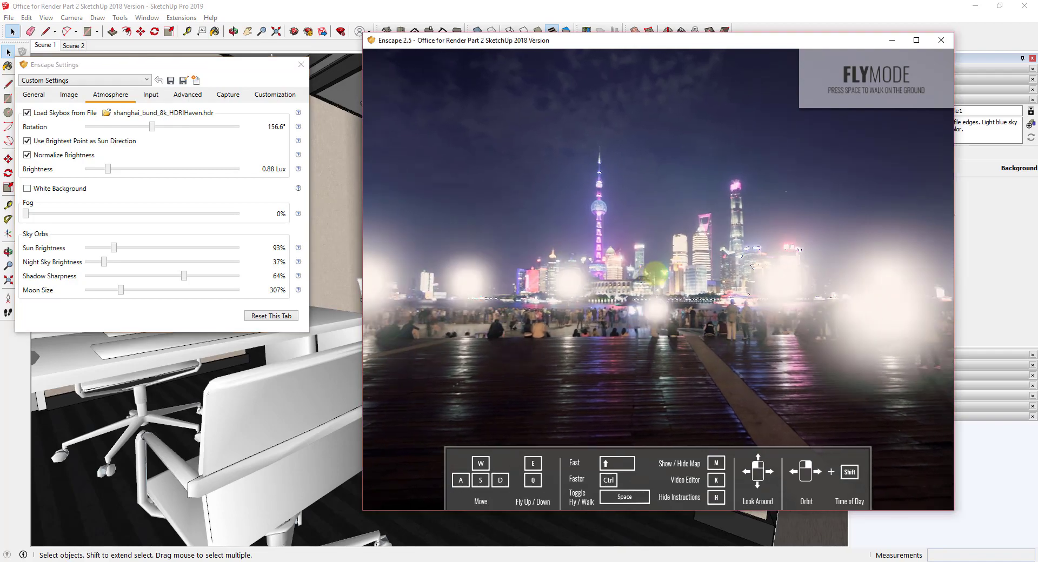
{"action": "left_click_drag", "start_coordinate": [657, 273], "coordinate": [709, 259]}
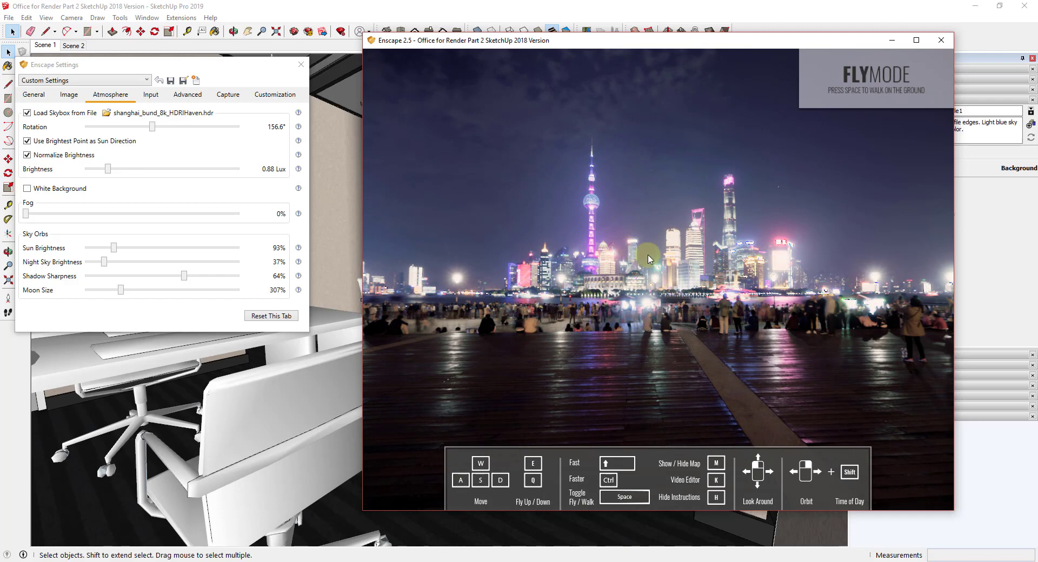
{"action": "left_click_drag", "start_coordinate": [751, 262], "coordinate": [716, 273]}
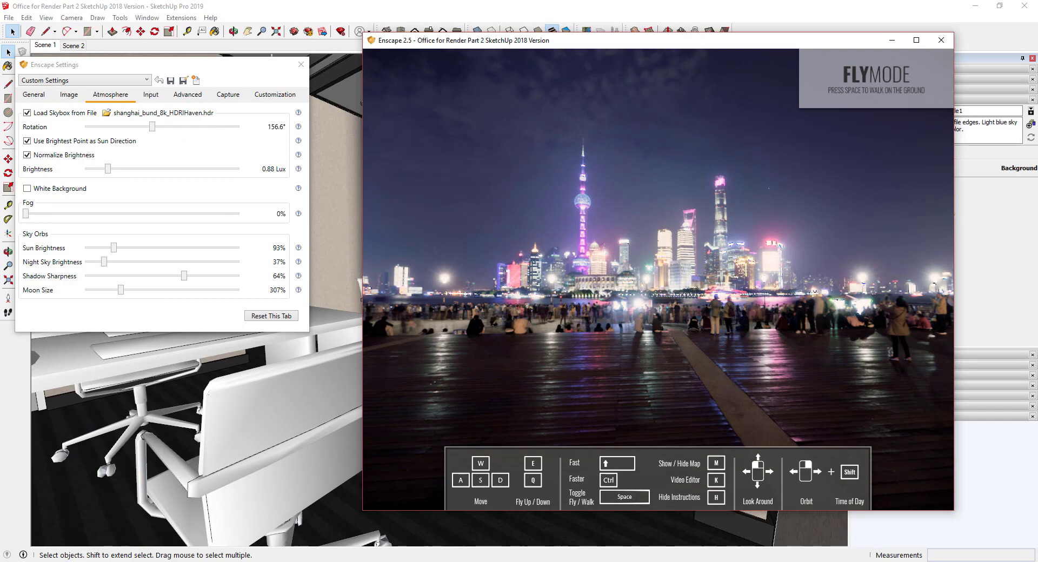
- Fly back inside the office and try a skybox rotation of 190.7° before returning it to 156.6°
{"action": "left_click_drag", "start_coordinate": [660, 306], "coordinate": [701, 309]}
{"action": "key", "text": "s"}
{"action": "key", "text": "e"}
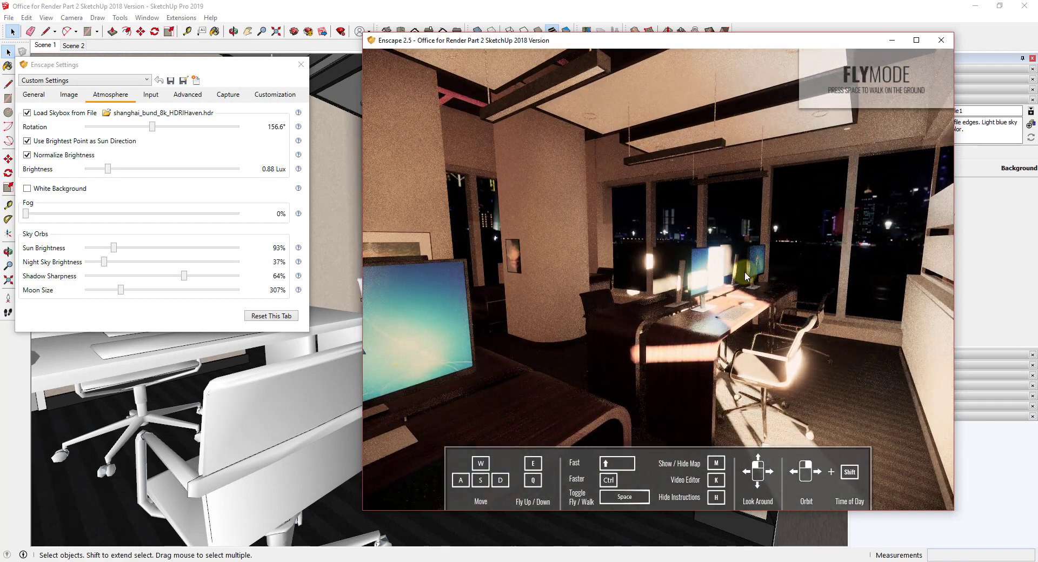
{"action": "left_click_drag", "start_coordinate": [745, 273], "coordinate": [757, 277]}
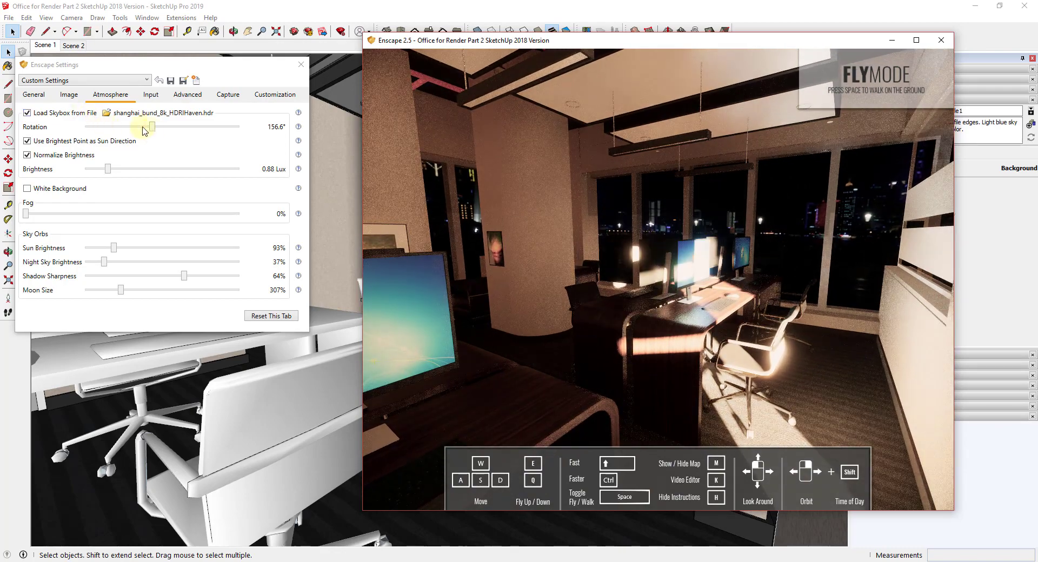
{"action": "left_click_drag", "start_coordinate": [152, 127], "coordinate": [171, 129]}
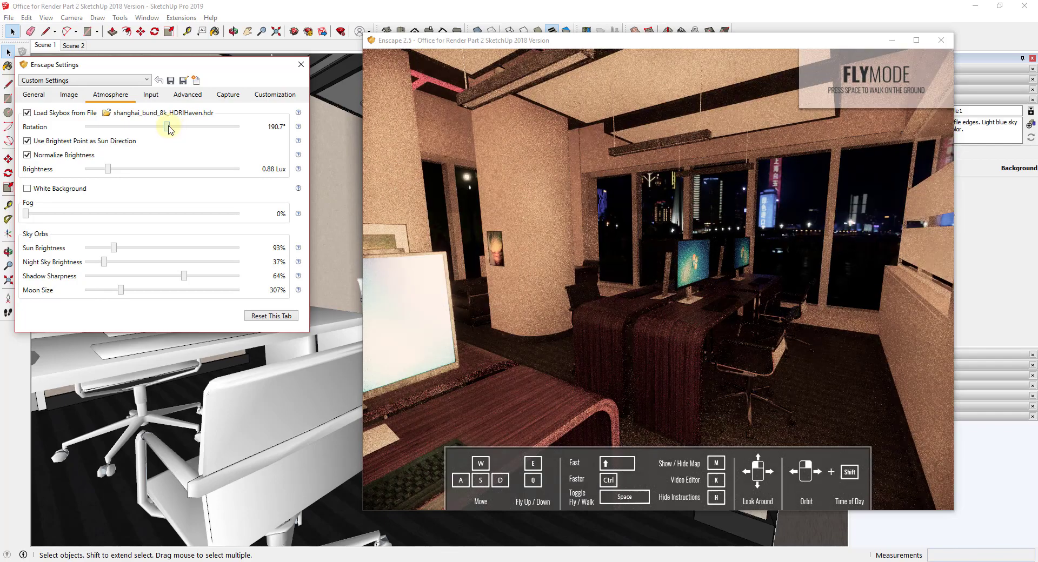
{"action": "left_click_drag", "start_coordinate": [167, 129], "coordinate": [155, 131]}
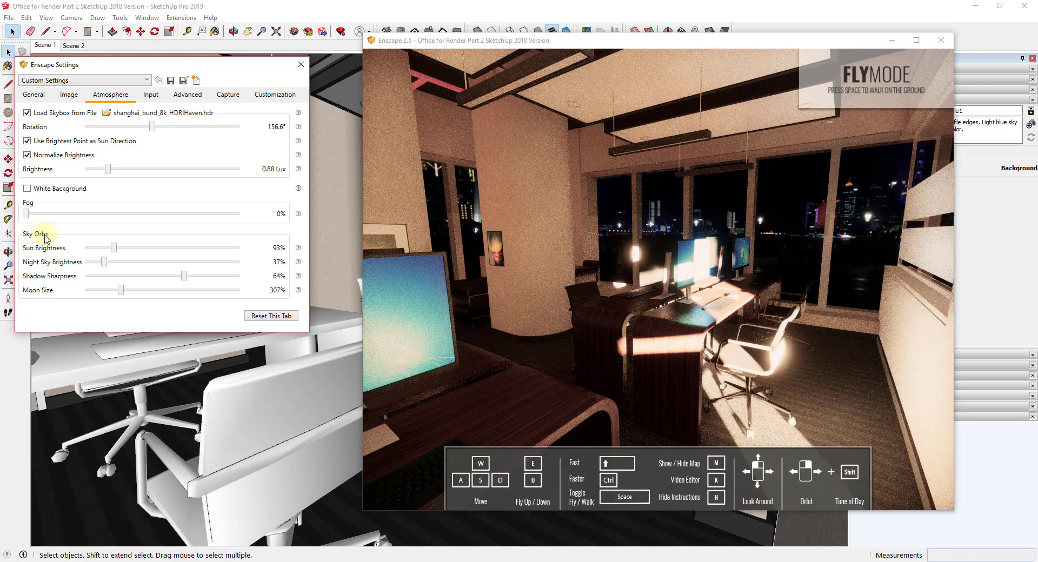
- Set the sun brightness to 0% and check the office view towards the windows
{"action": "left_click_drag", "start_coordinate": [114, 249], "coordinate": [76, 249]}
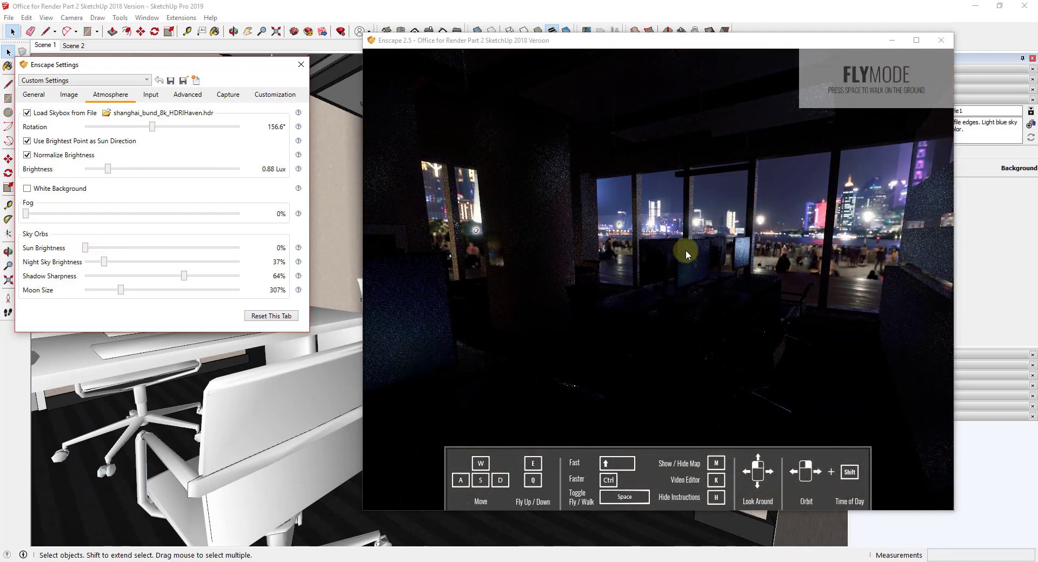
{"action": "left_click_drag", "start_coordinate": [696, 313], "coordinate": [784, 258]}
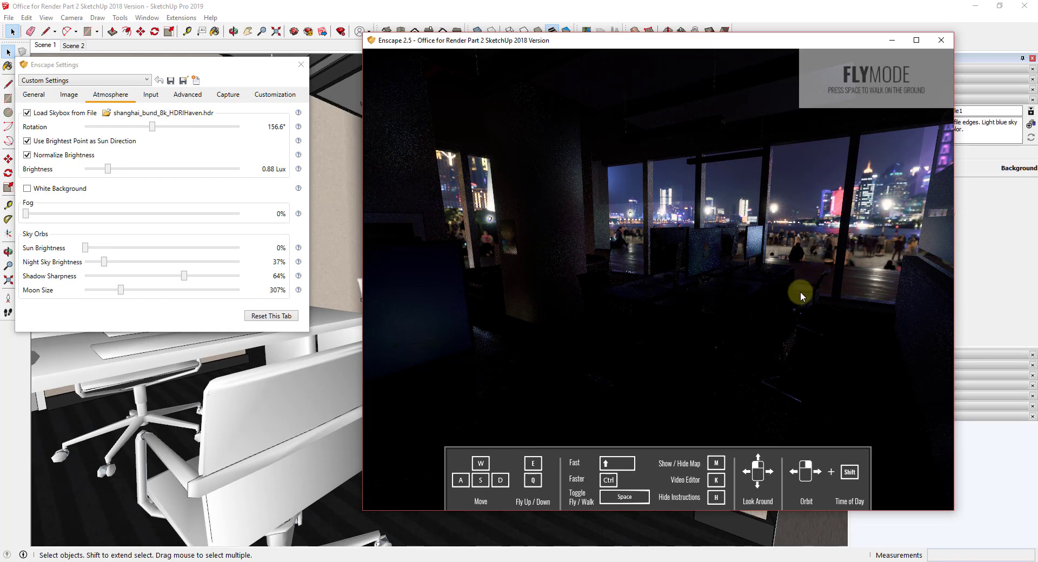
- Look around the office towards the windows to recheck the view with the sun brightness at 0%
{"action": "left_click_drag", "start_coordinate": [801, 291], "coordinate": [800, 292]}
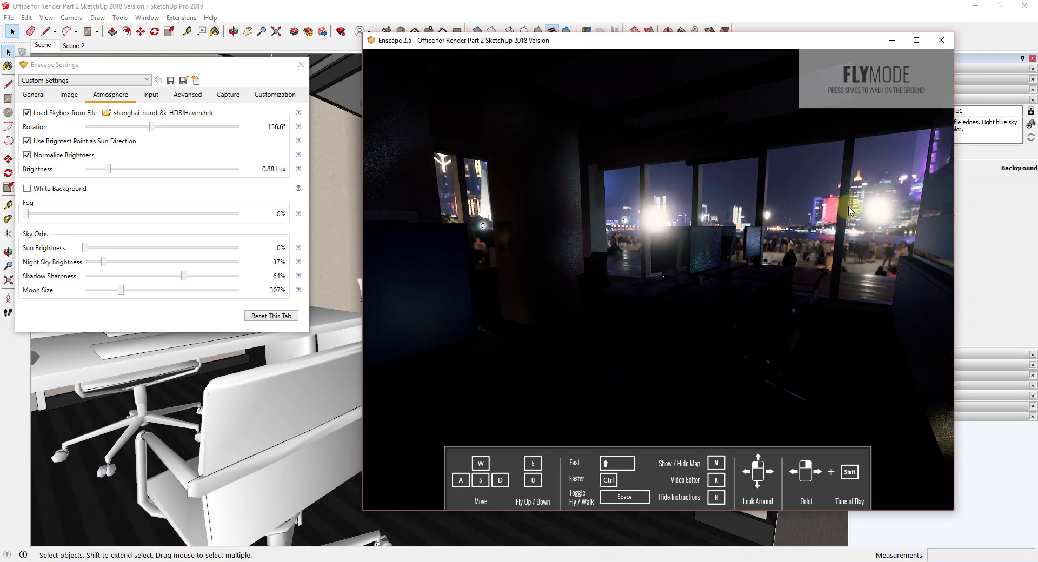
{"action": "left_click", "coordinate": [558, 215]}
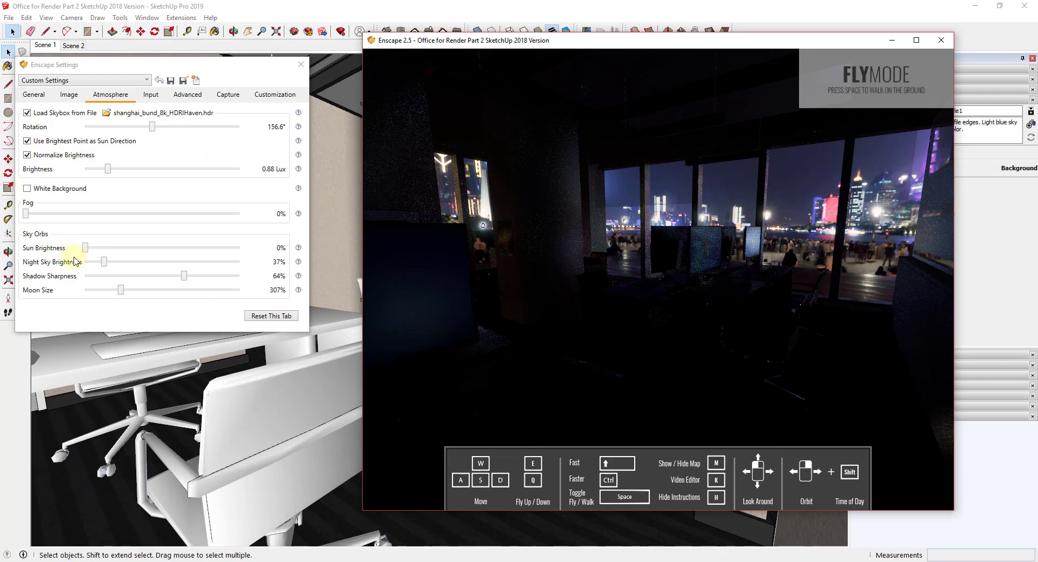
{"action": "mouse_move", "coordinate": [86, 249]}
{"action": "left_mouse_down"}
{"action": "mouse_move", "coordinate": [137, 249]}
{"action": "mouse_move", "coordinate": [85, 248]}
{"action": "left_mouse_up"}
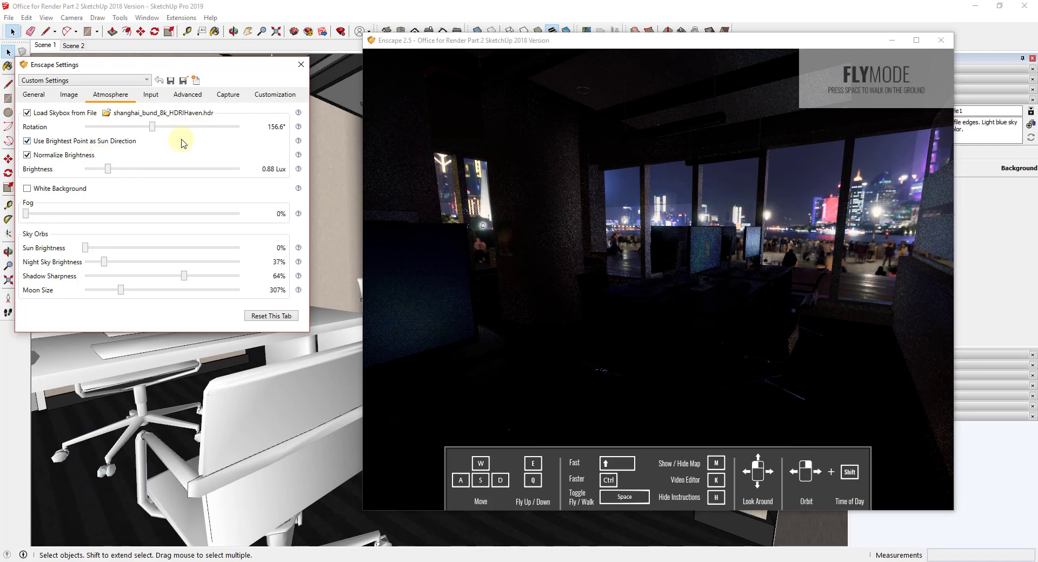
- Set the skybox rotation to 116.2° so the skyscraper skyline fills the office windows, and look towards them
{"action": "left_click_drag", "start_coordinate": [716, 310], "coordinate": [696, 309]}
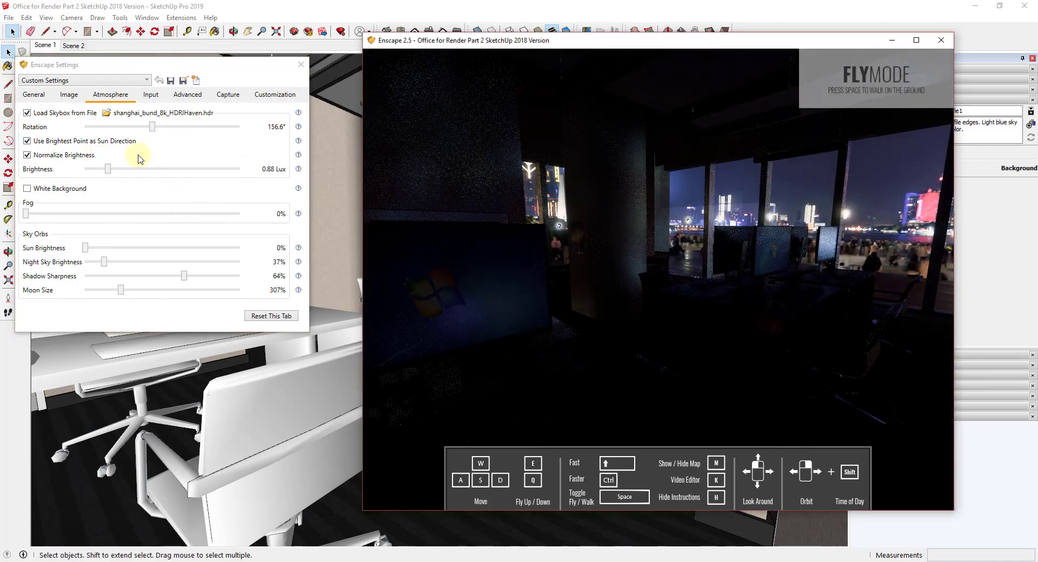
{"action": "left_click", "coordinate": [152, 128]}
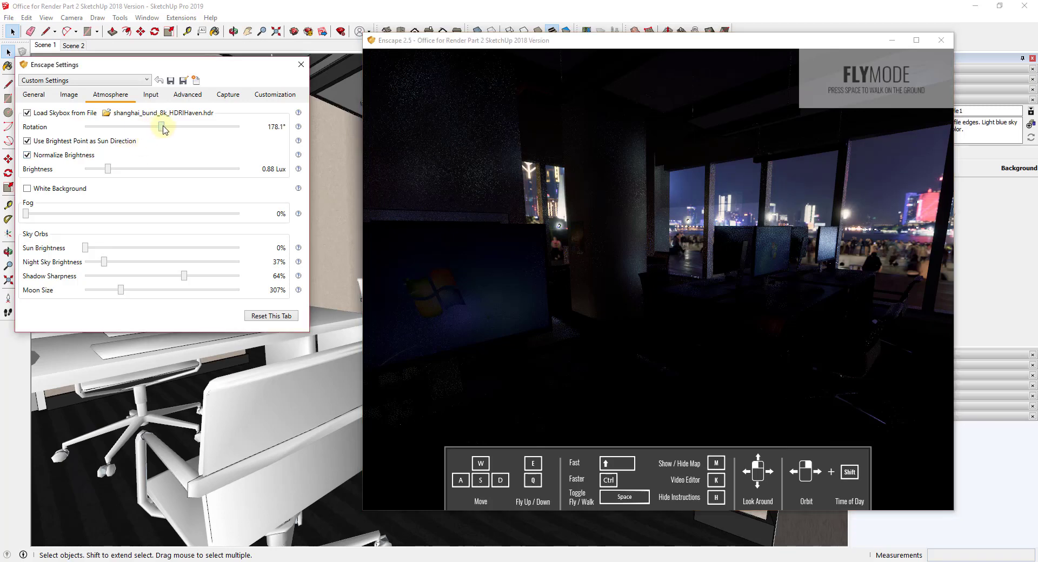
{"action": "left_click_drag", "start_coordinate": [165, 128], "coordinate": [186, 125]}
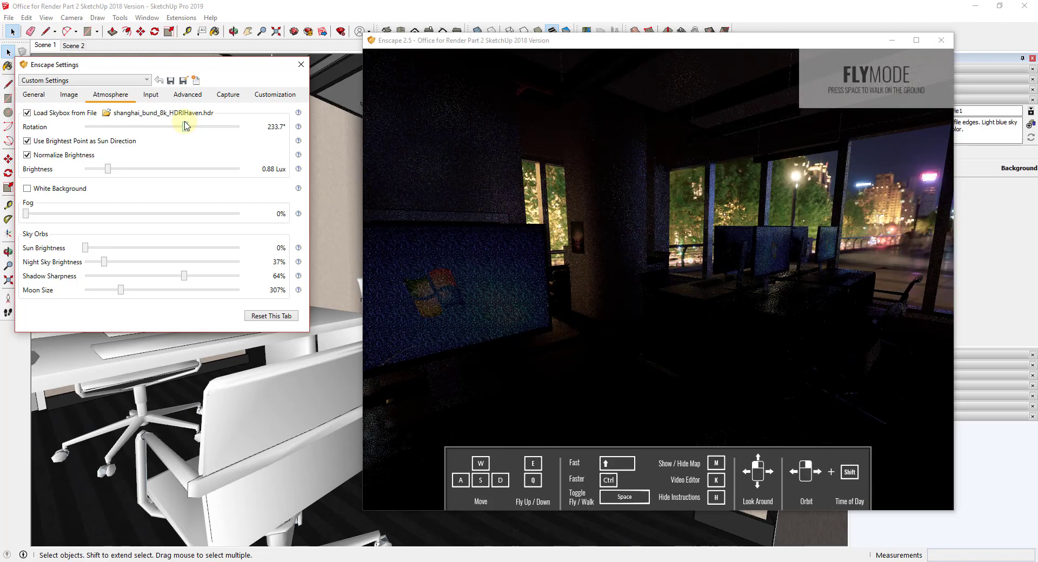
{"action": "left_click_drag", "start_coordinate": [185, 126], "coordinate": [136, 132]}
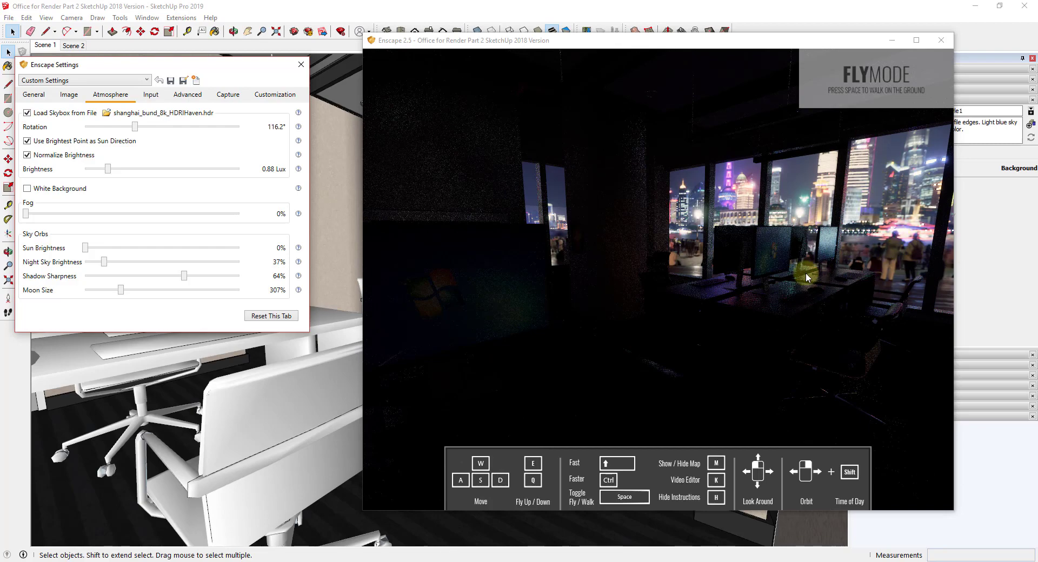
{"action": "left_click_drag", "start_coordinate": [806, 274], "coordinate": [773, 295]}
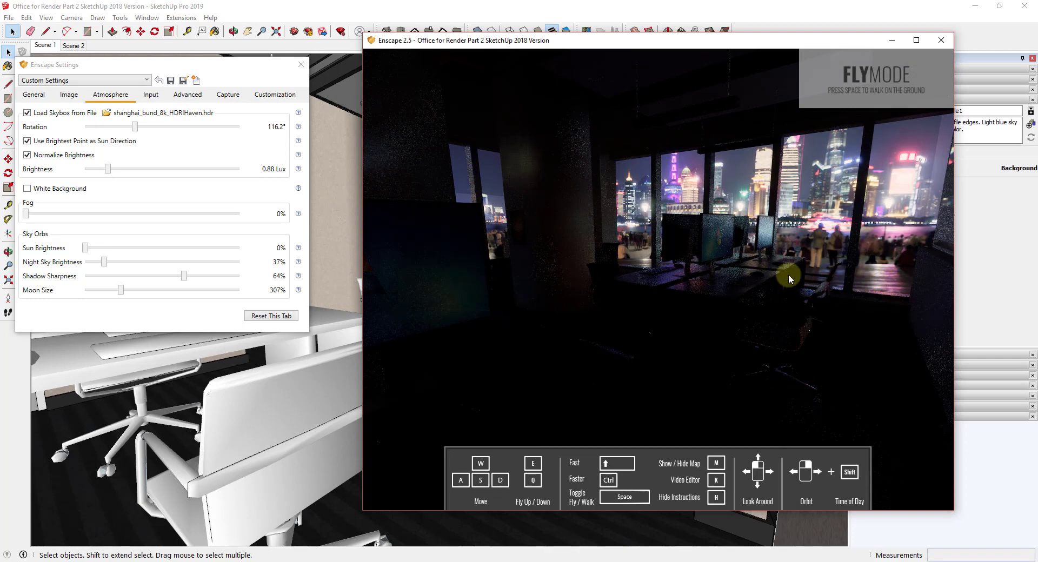
{"action": "left_click_drag", "start_coordinate": [737, 285], "coordinate": [794, 292]}
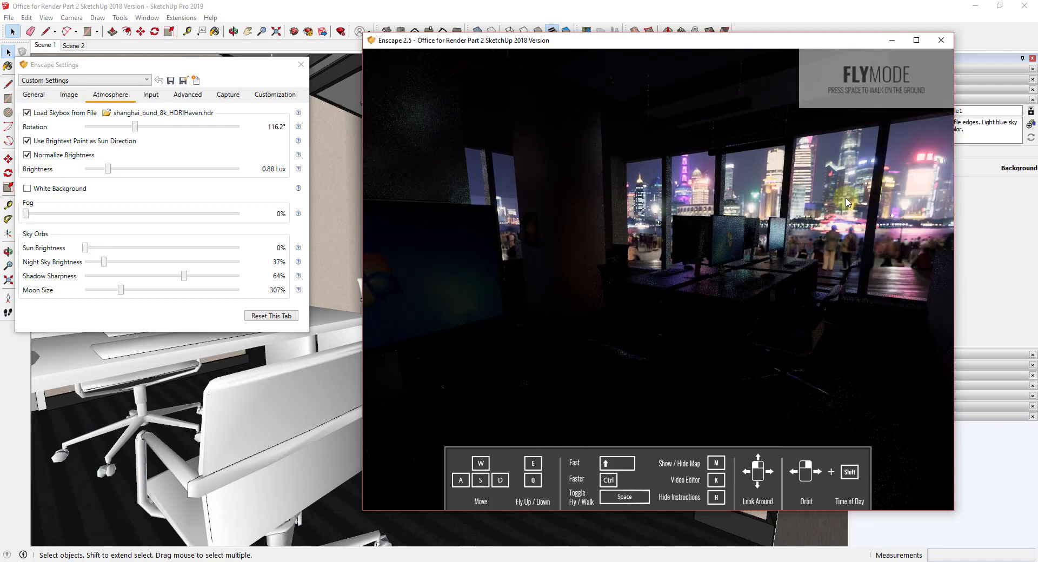
- Turn Normalize Brightness off and back on to compare, and try several skybox brightness levels before settling on 0.55 Lux
{"action": "left_click", "coordinate": [60, 155]}
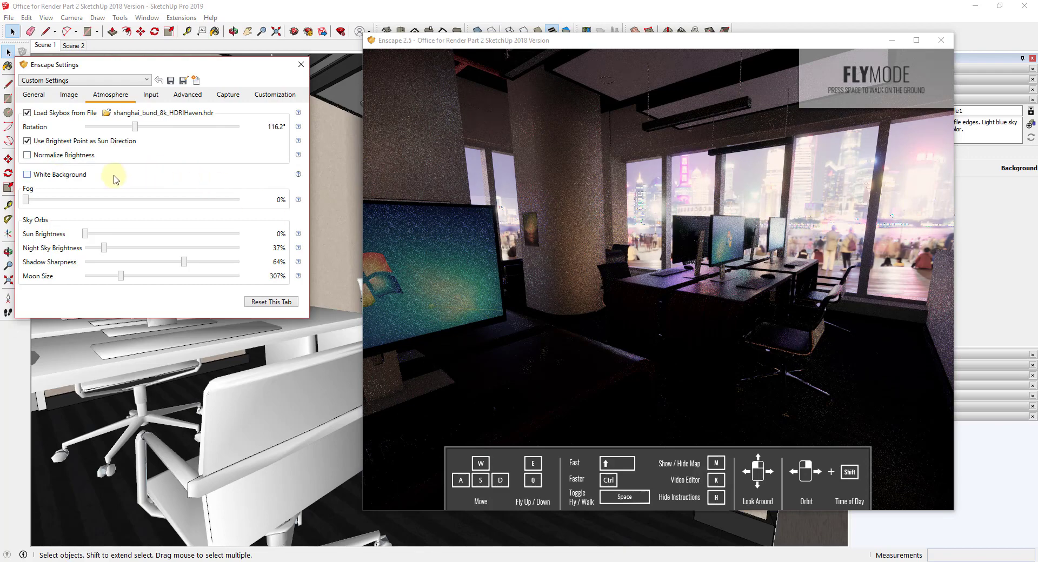
{"action": "left_click", "coordinate": [82, 159]}
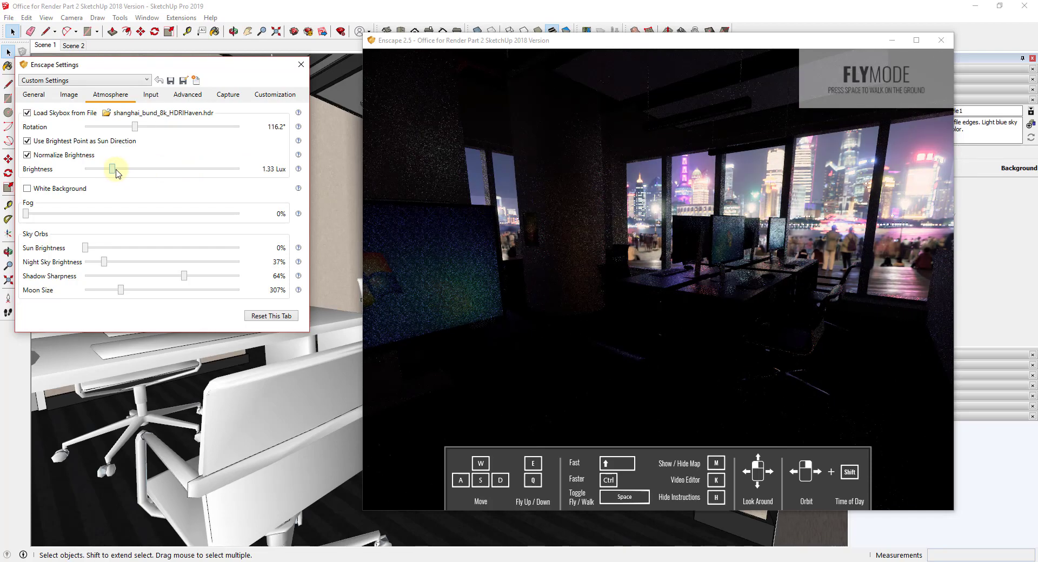
{"action": "left_click_drag", "start_coordinate": [114, 172], "coordinate": [194, 175]}
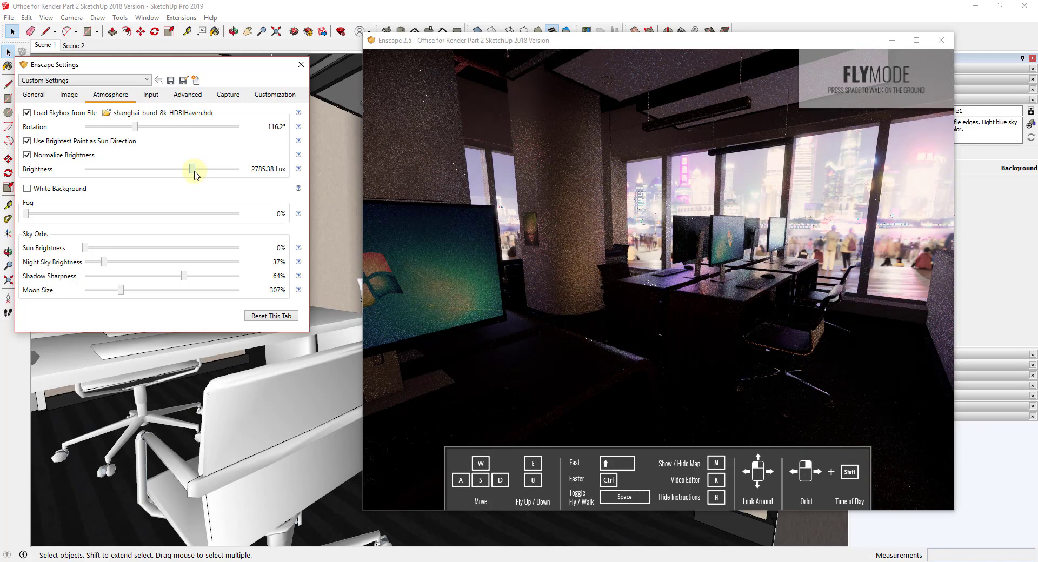
{"action": "left_click_drag", "start_coordinate": [184, 175], "coordinate": [130, 179]}
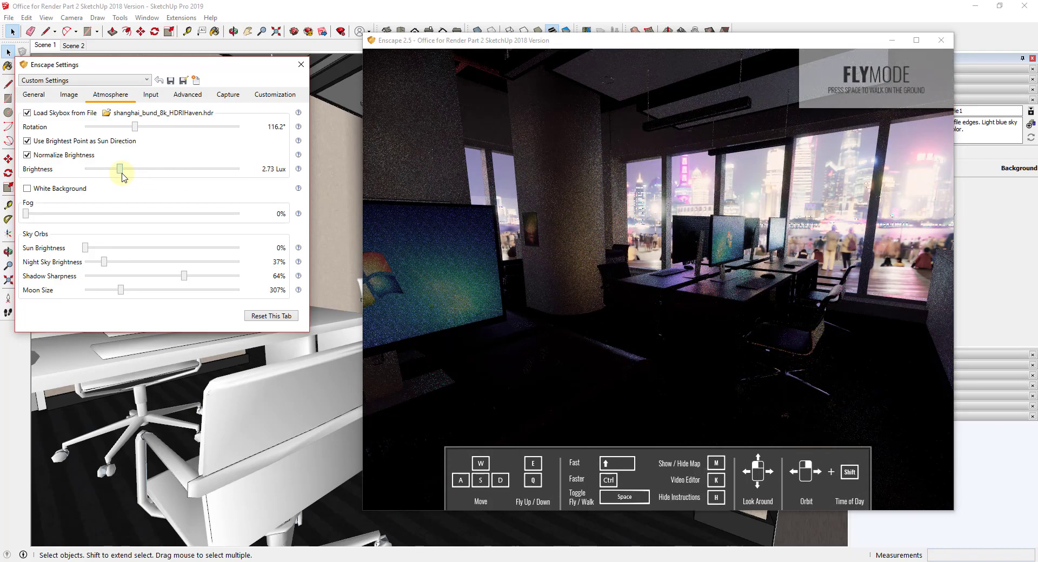
{"action": "left_click_drag", "start_coordinate": [115, 177], "coordinate": [114, 177]}
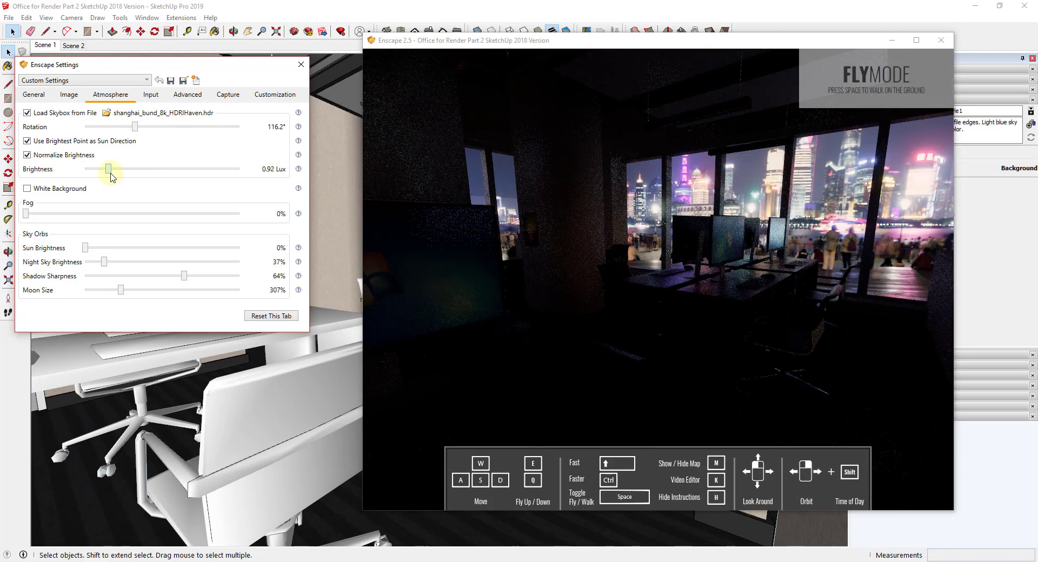
{"action": "left_click_drag", "start_coordinate": [106, 178], "coordinate": [105, 178]}
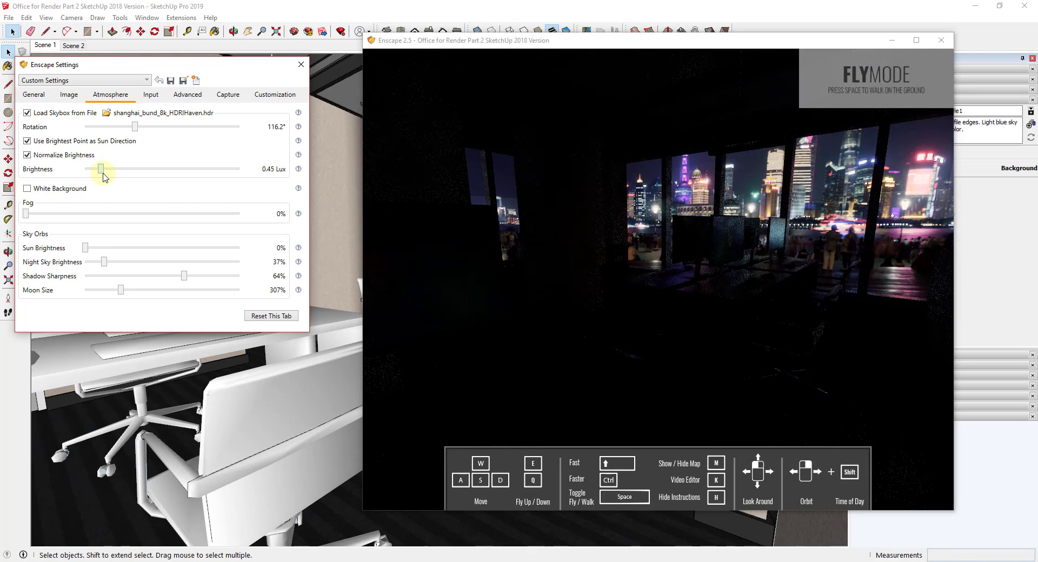
{"action": "left_click_drag", "start_coordinate": [100, 177], "coordinate": [93, 174]}
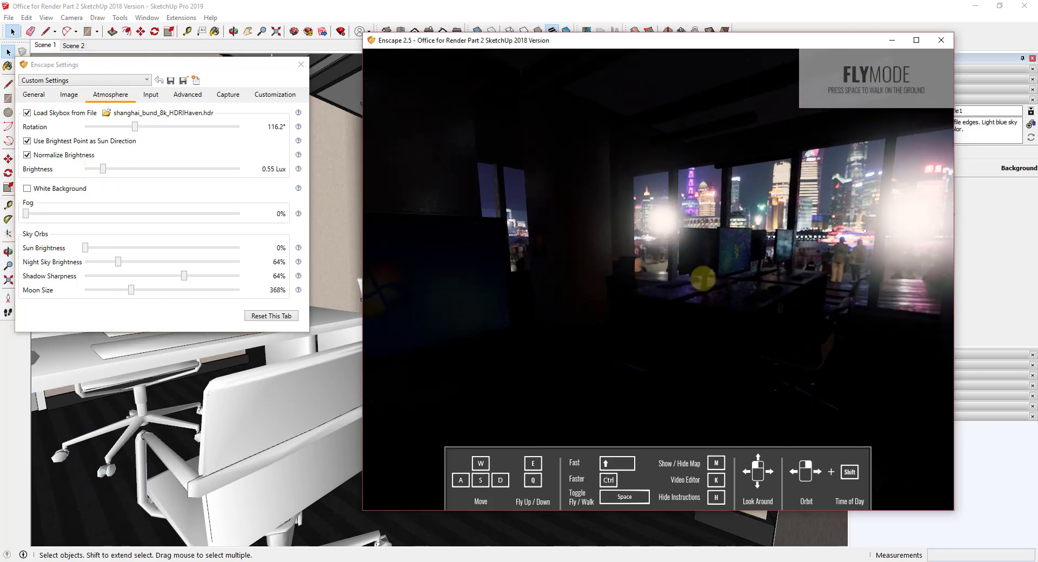
{"action": "left_click_drag", "start_coordinate": [703, 278], "coordinate": [612, 272]}
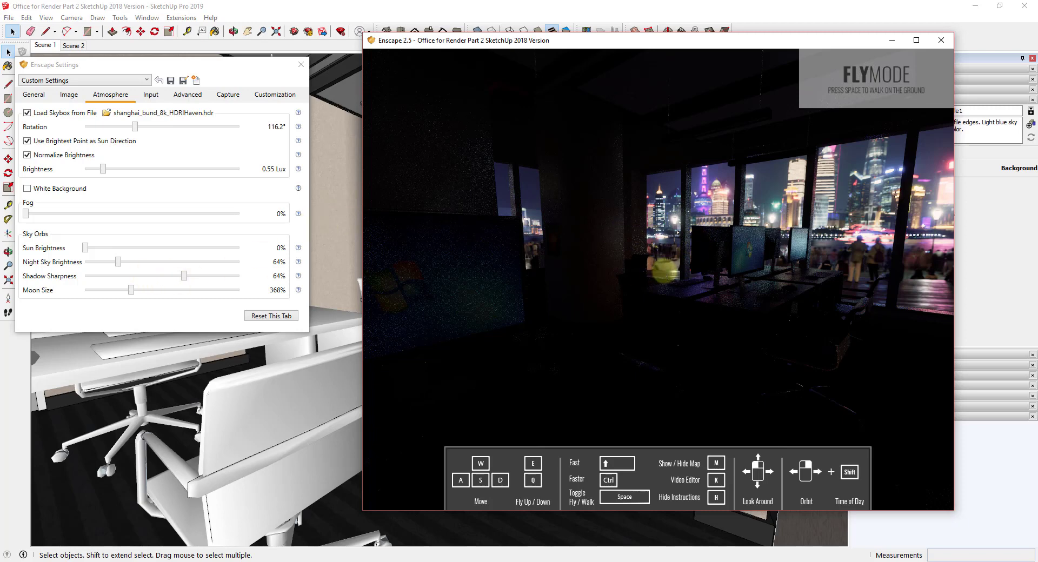
- Try a night sky brightness of 293% and settle on 201%, checking the interior towards the windows
{"action": "left_click_drag", "start_coordinate": [664, 271], "coordinate": [662, 270]}
{"action": "left_click_drag", "start_coordinate": [119, 265], "coordinate": [240, 271]}
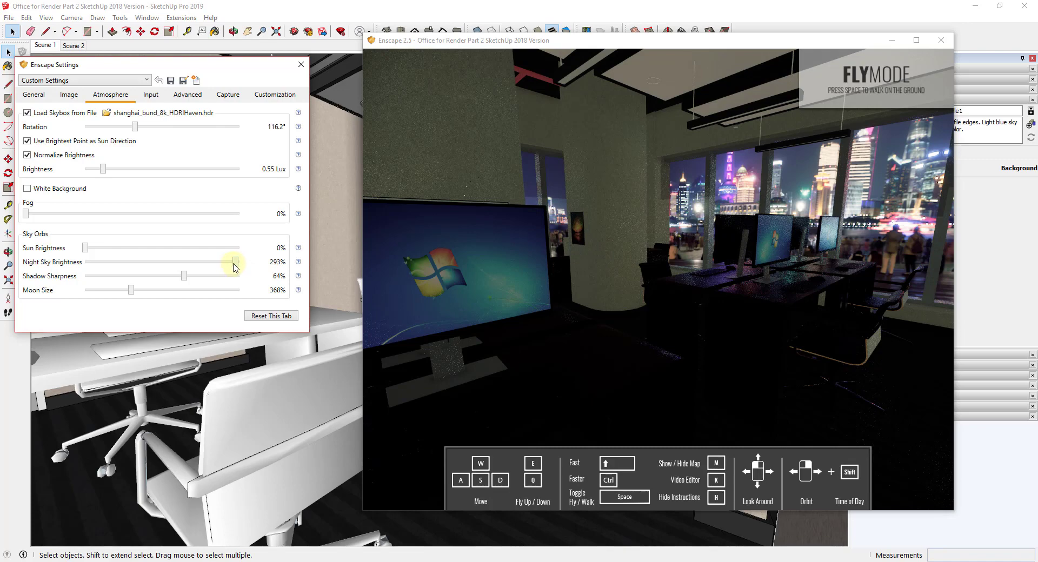
{"action": "left_click_drag", "start_coordinate": [237, 263], "coordinate": [185, 264]}
{"action": "left_click_drag", "start_coordinate": [698, 243], "coordinate": [800, 217]}
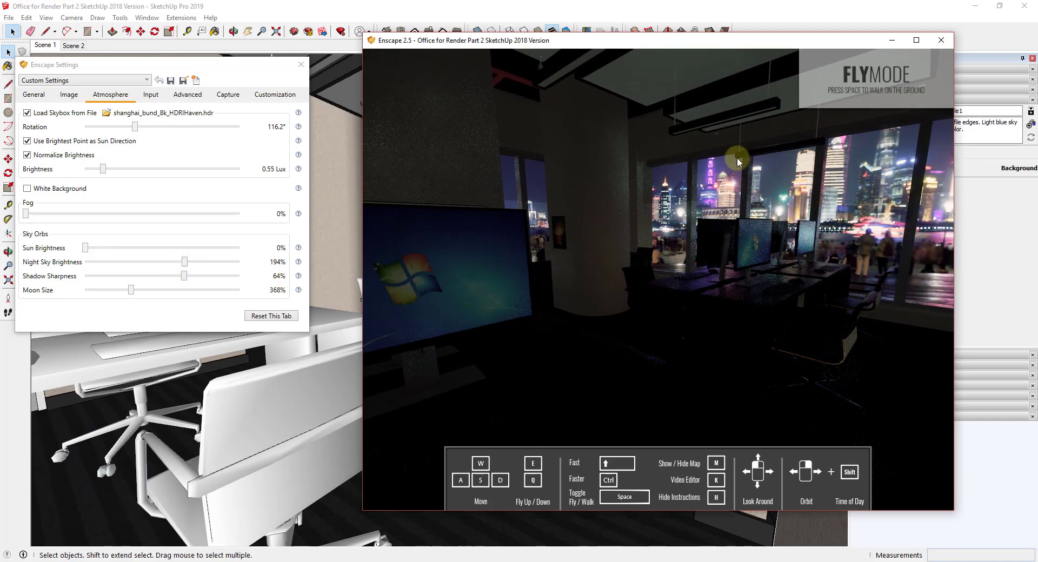
{"action": "mouse_move", "coordinate": [187, 262]}
{"action": "left_mouse_down"}
{"action": "mouse_move", "coordinate": [95, 265]}
{"action": "mouse_move", "coordinate": [190, 263]}
{"action": "left_mouse_up"}
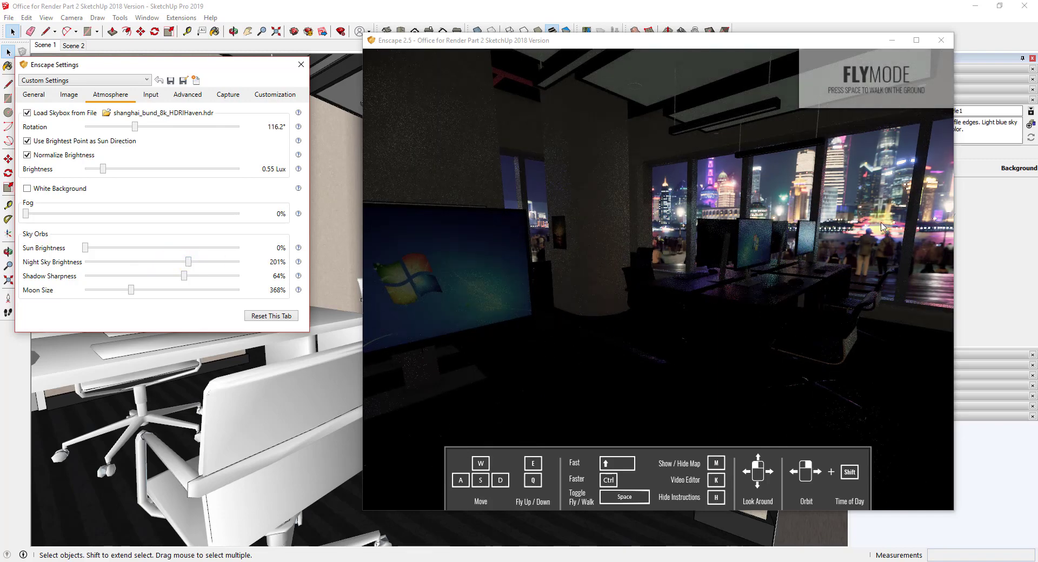
- Maximize the render window and fly around the office to examine the interior against the night skyline
{"action": "left_click", "coordinate": [917, 40]}
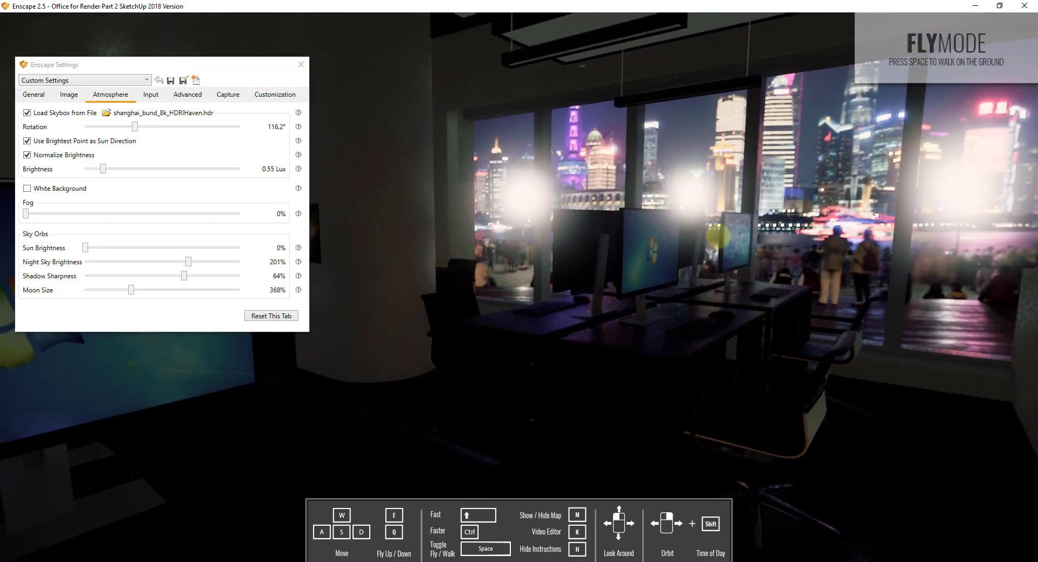
{"action": "right_click_drag", "start_coordinate": [718, 236], "coordinate": [709, 242]}
{"action": "key", "text": "s"}
{"action": "key", "text": "w"}
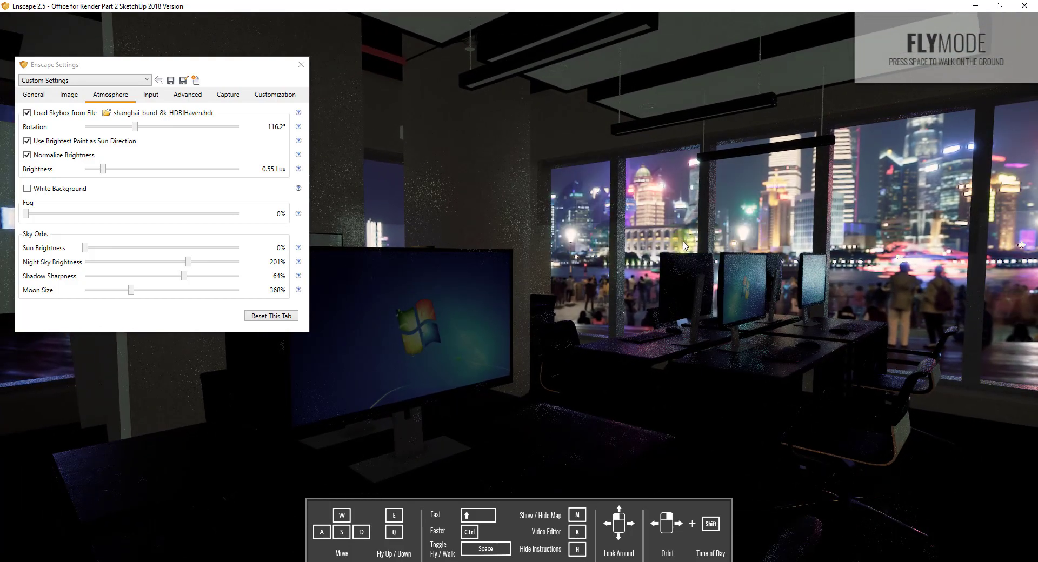